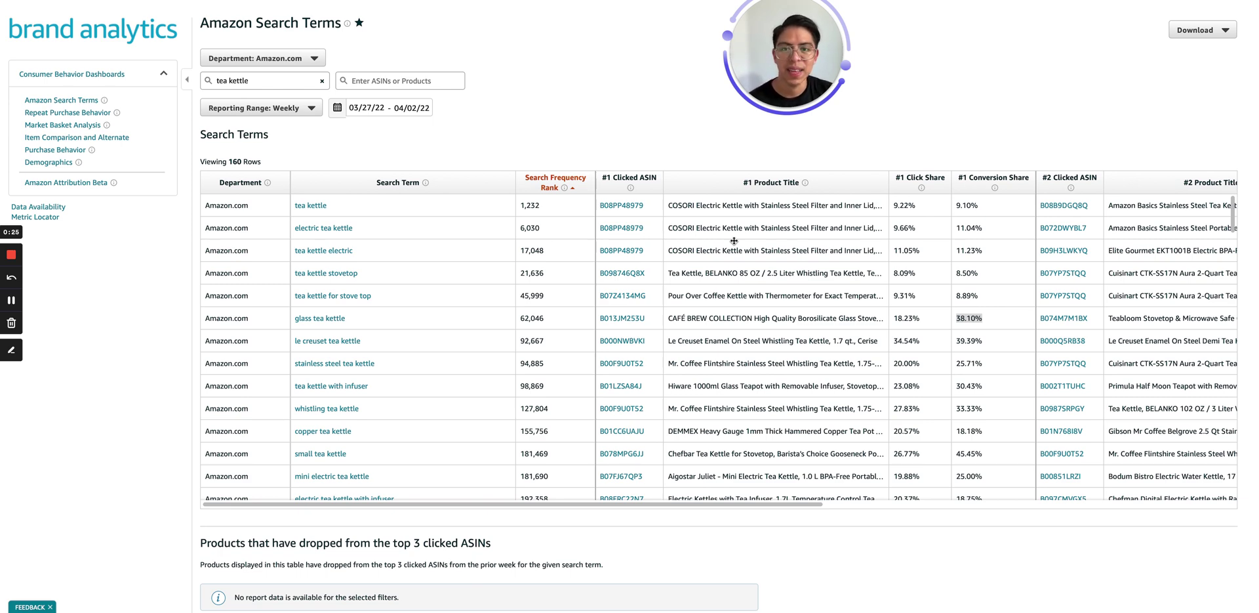
scroll(734, 241, "right", 3)
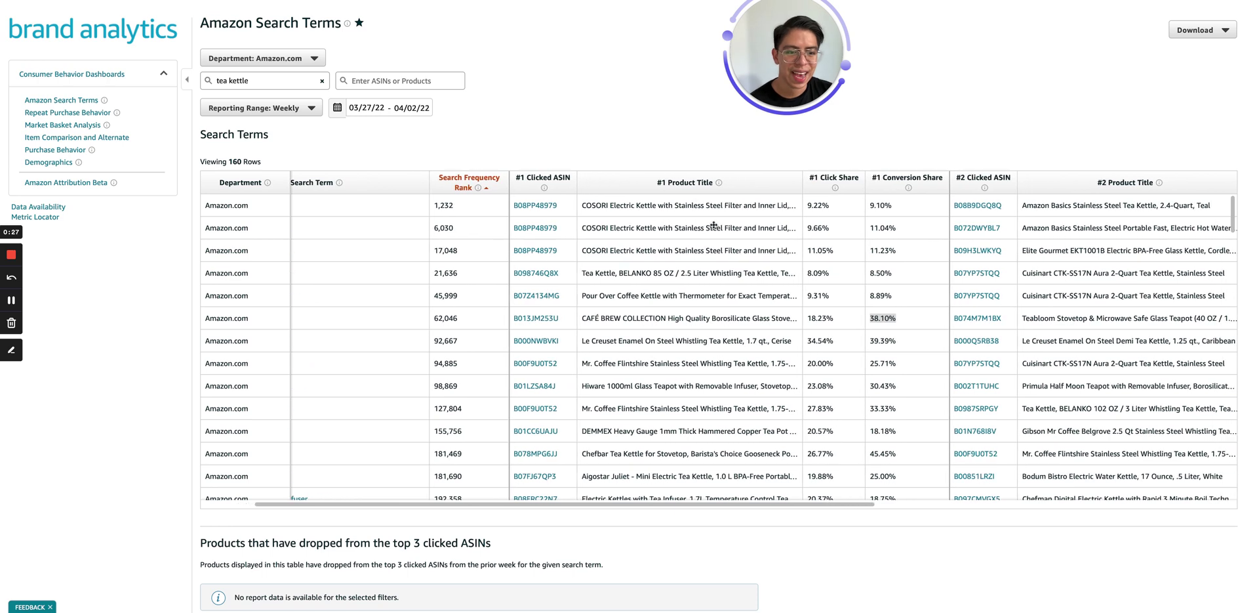
scroll(702, 222, "left", 3)
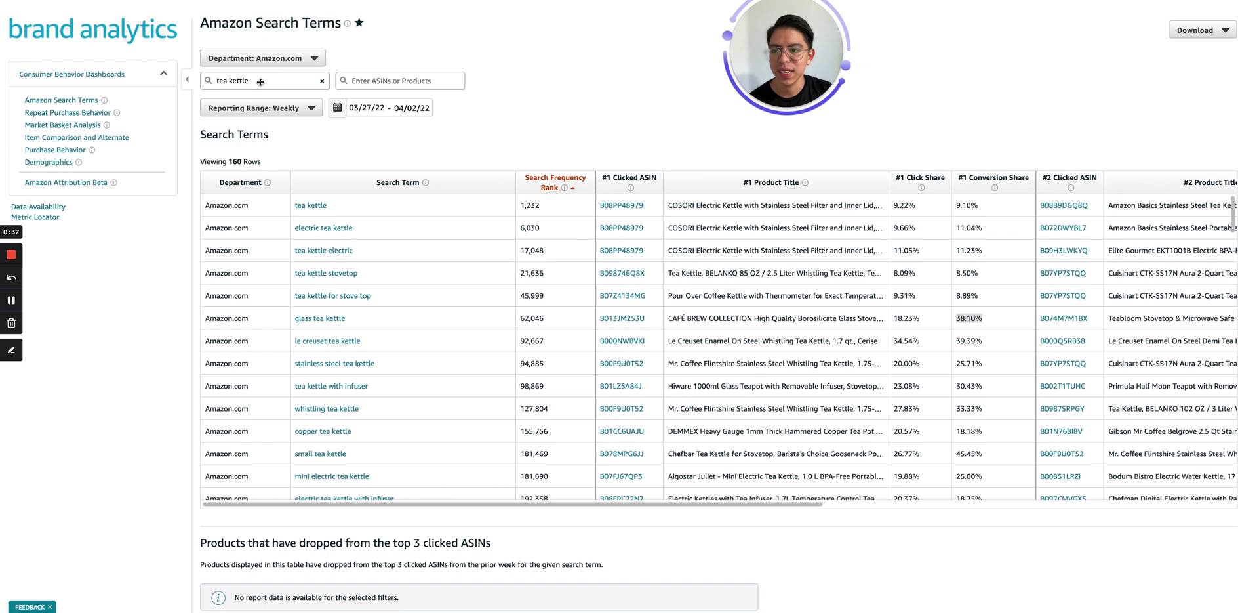
- Switch to the Amazon results page and review the product list in Helium 10 Xray for "tea kettle"
key("ctrl+Right")
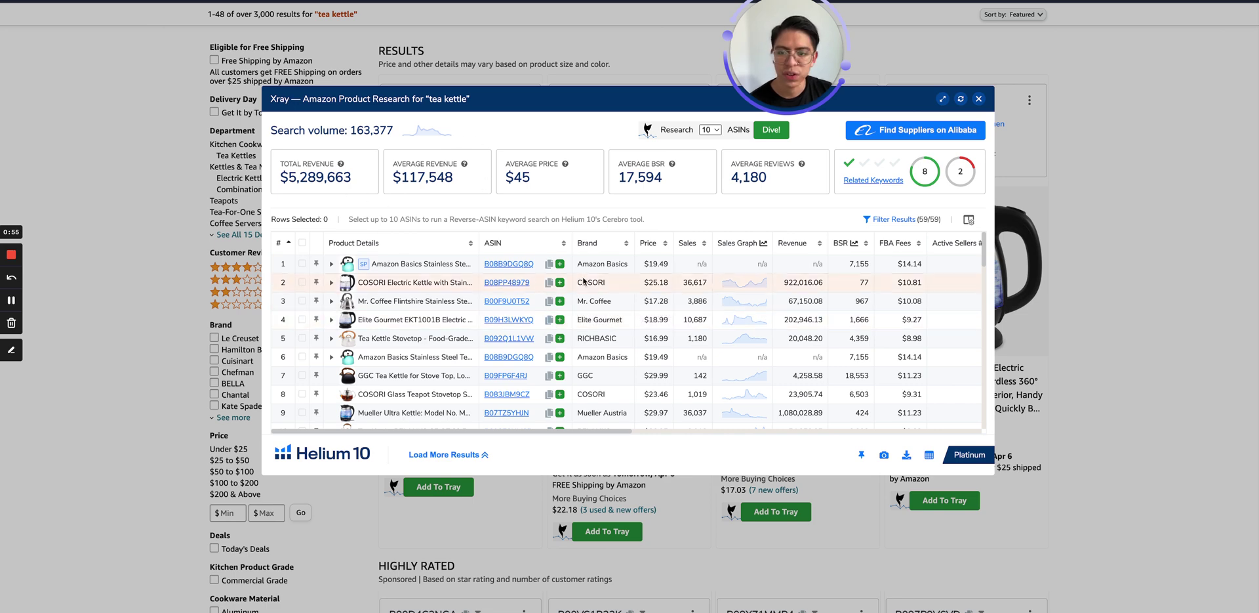
scroll(598, 364, "down", 10)
scroll(589, 376, "up", 8)
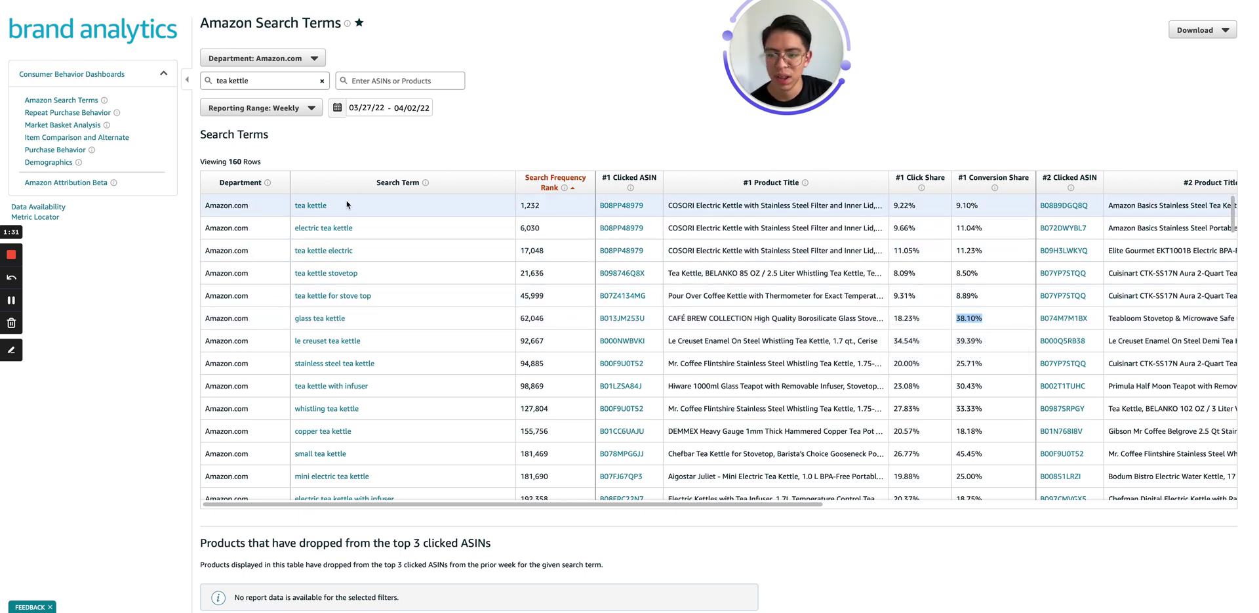
- In Brand Analytics, browse the related tea kettle search terms and their search frequency ranks
scroll(361, 263, "down", 5)
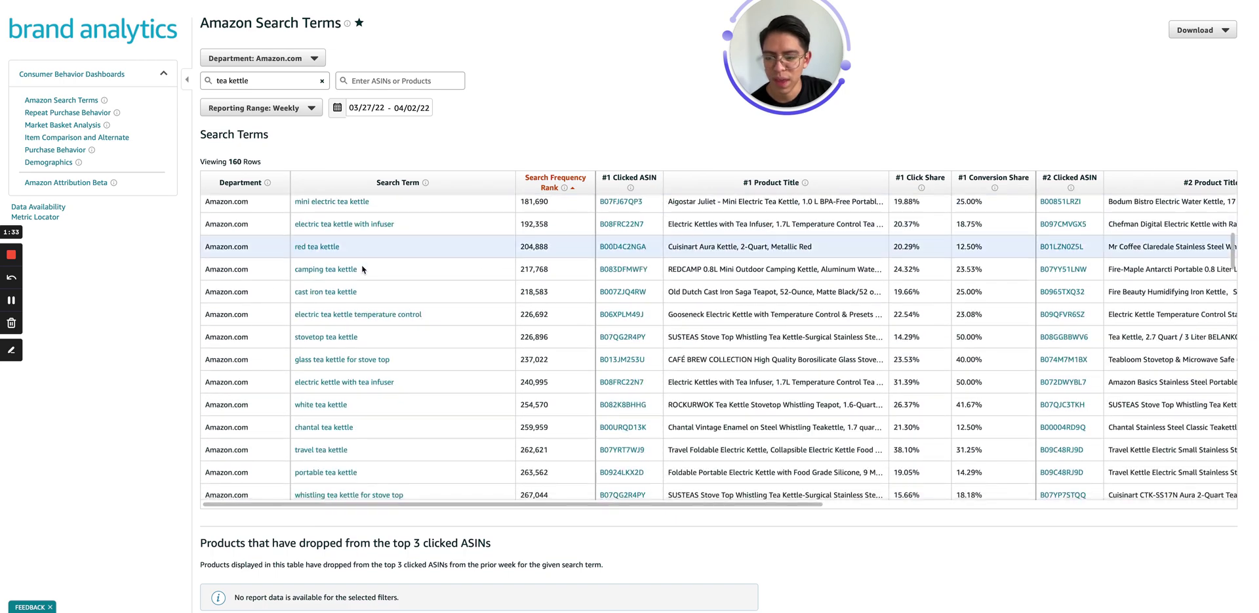
scroll(397, 289, "down", 2)
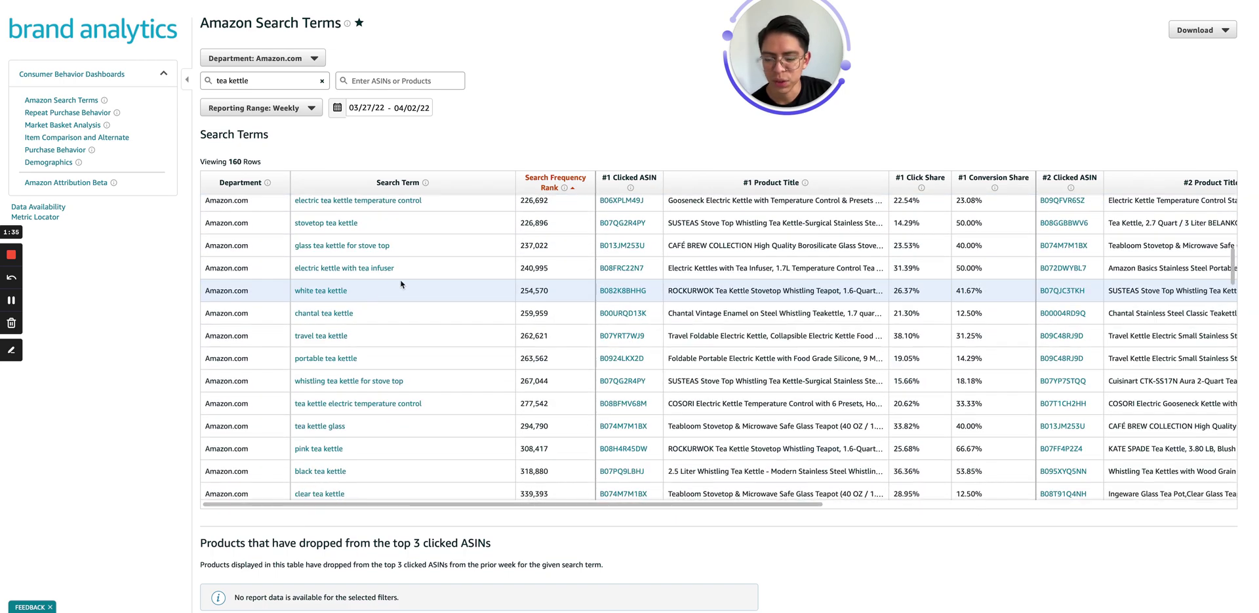
scroll(368, 285, "down", 1)
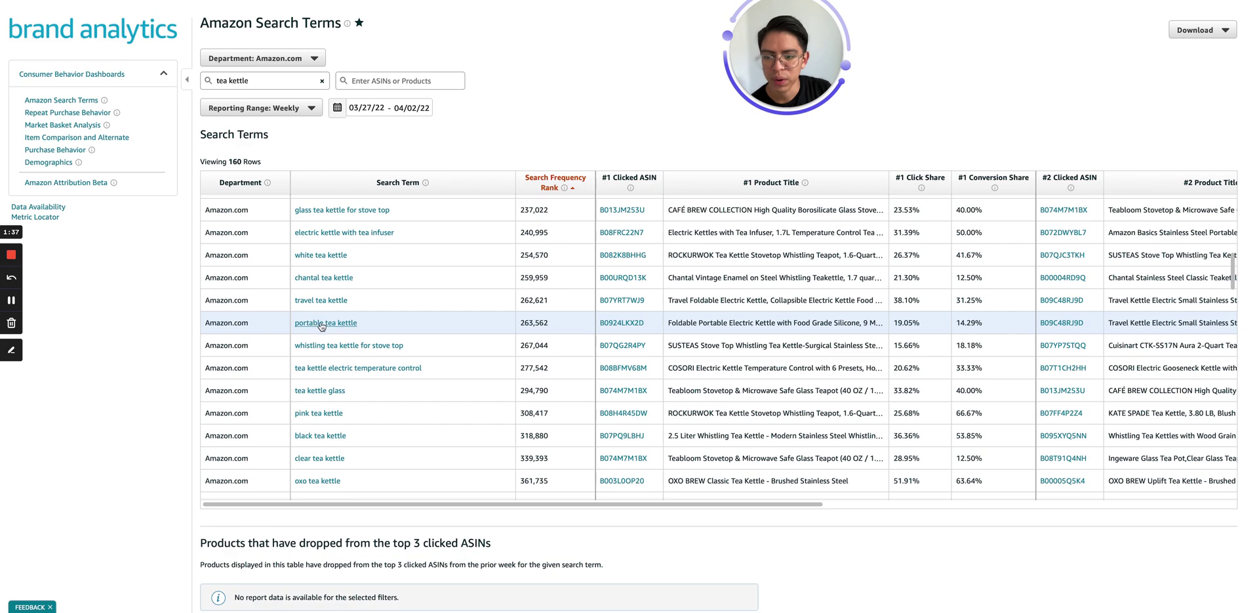
scroll(354, 318, "up", 2)
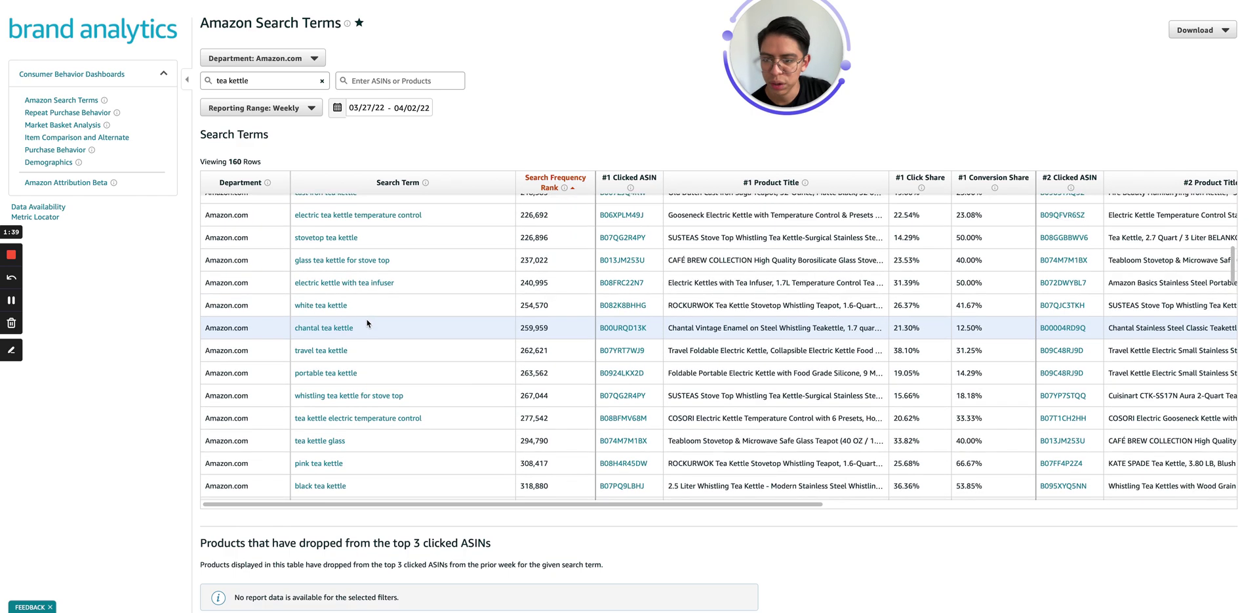
scroll(368, 323, "up", 3)
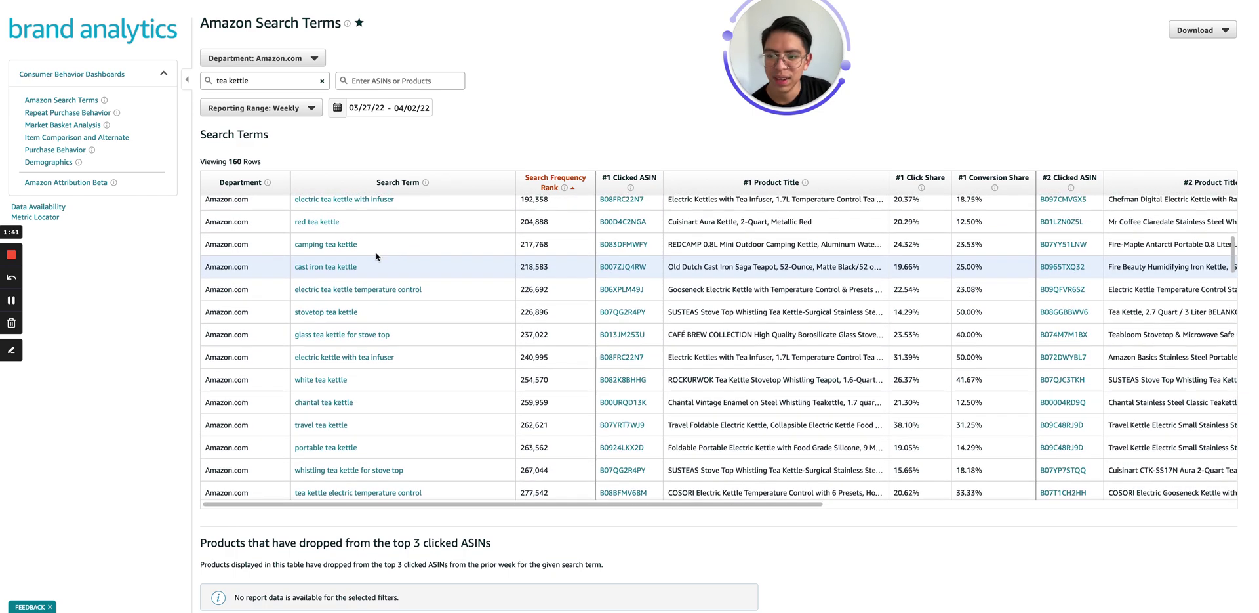
scroll(437, 257, "up", 5)
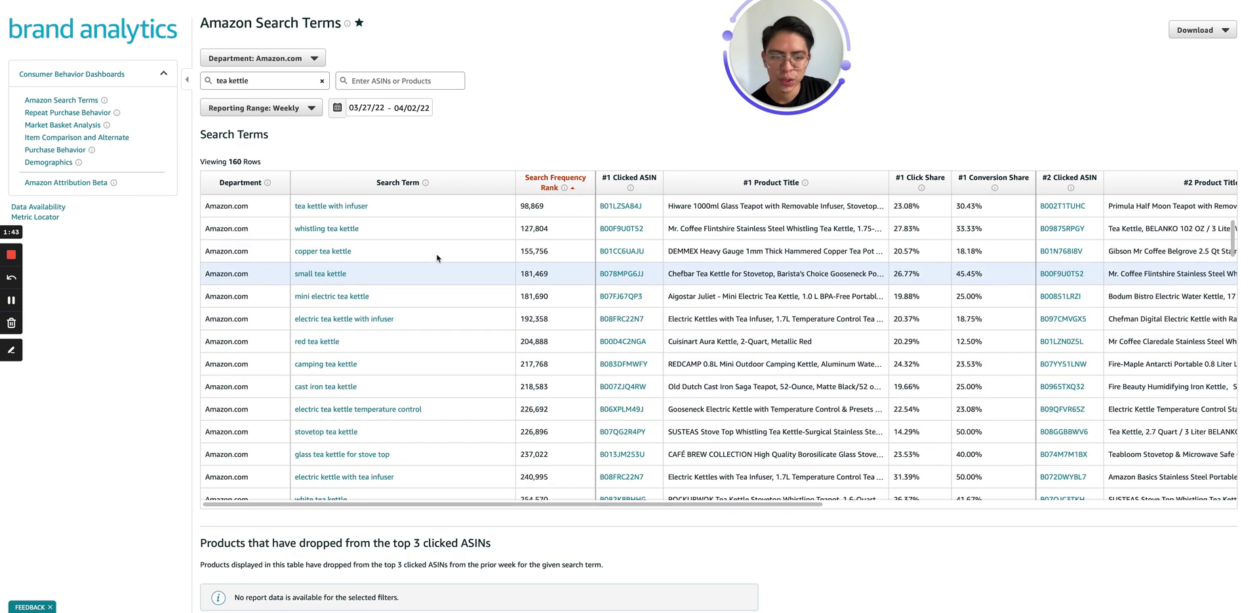
scroll(437, 258, "up", 8)
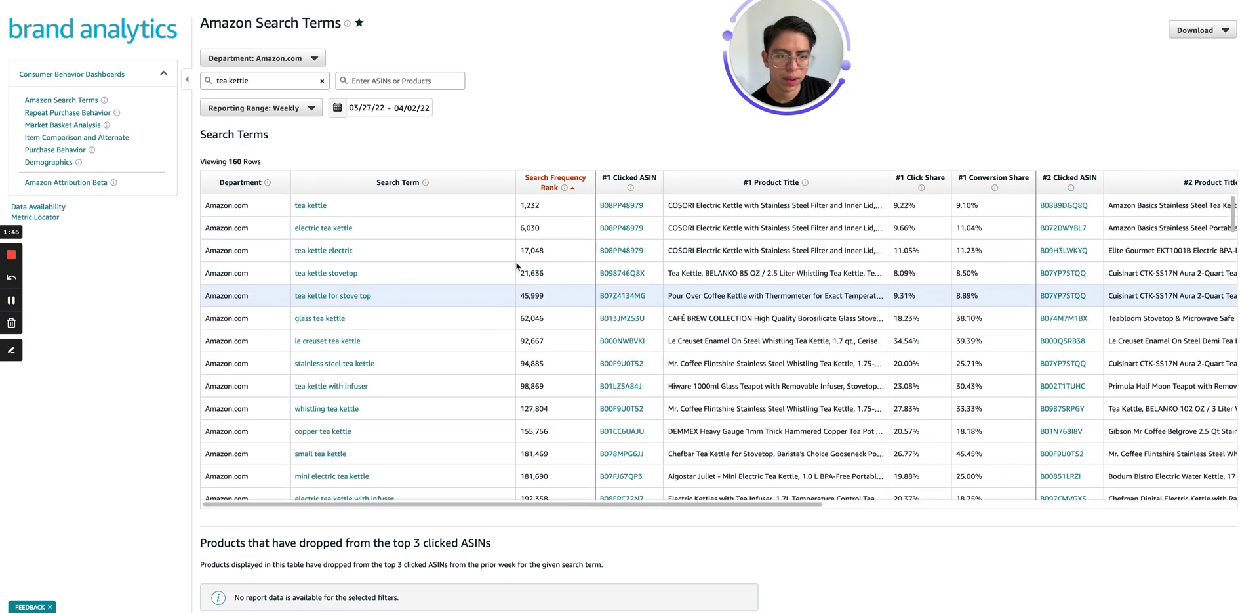
- Look over the #1 and #2 clicked product columns for the "tea kettle" search term
scroll(781, 203, "right", 3)
scroll(780, 203, "right", 8)
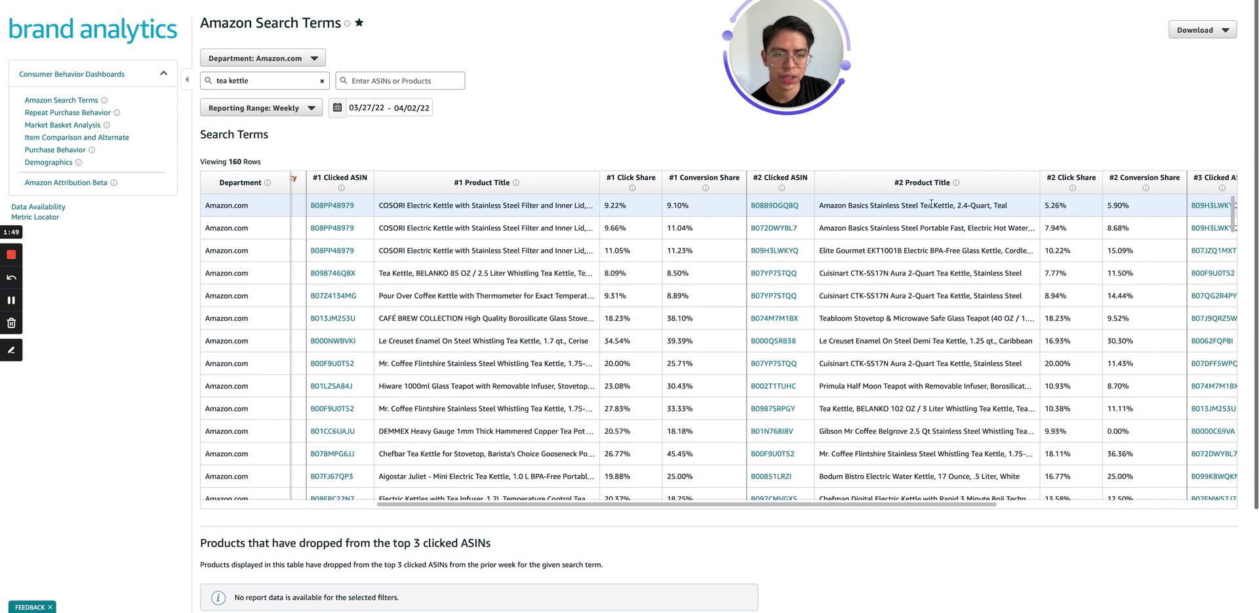
scroll(932, 204, "right", 6)
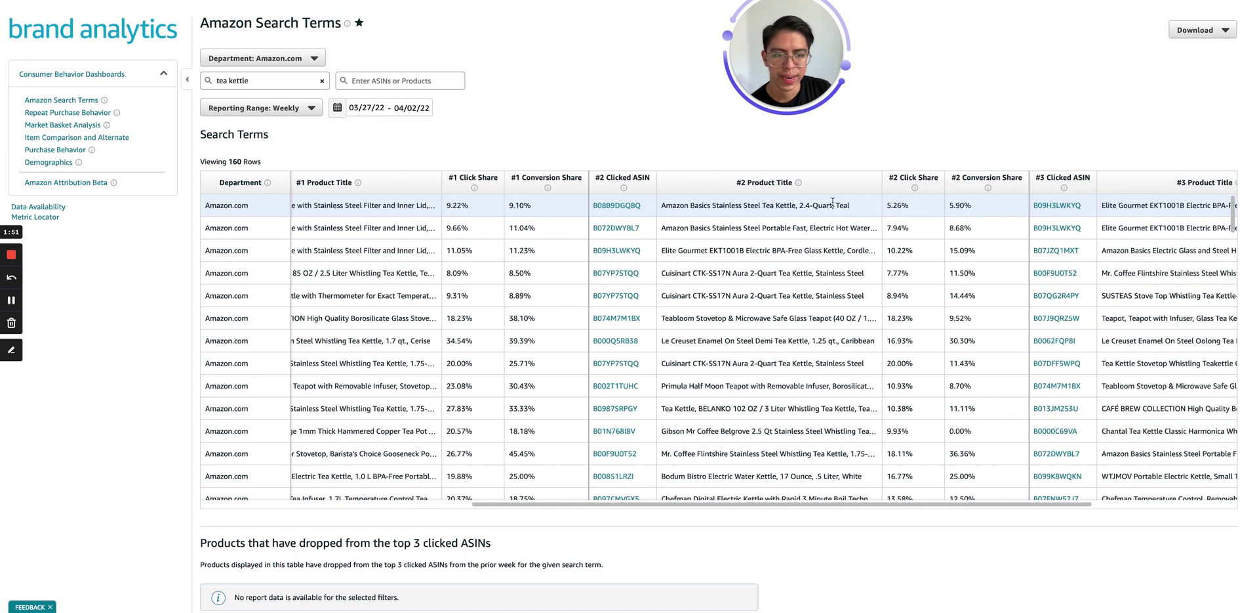
scroll(670, 202, "left", 8)
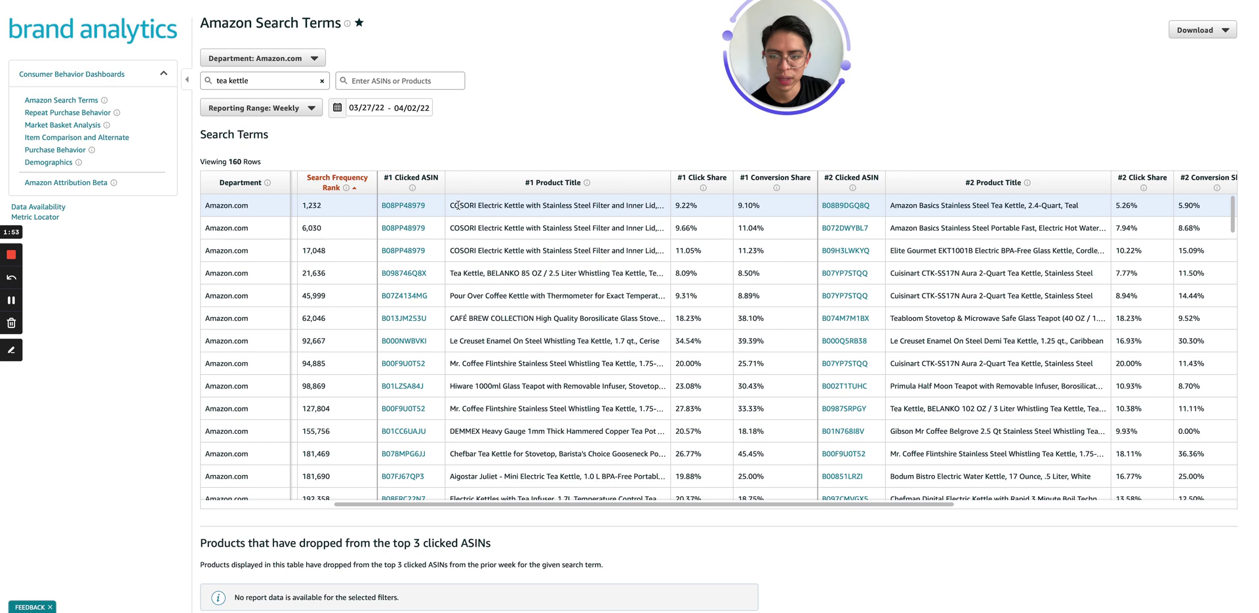
scroll(656, 205, "left", 2)
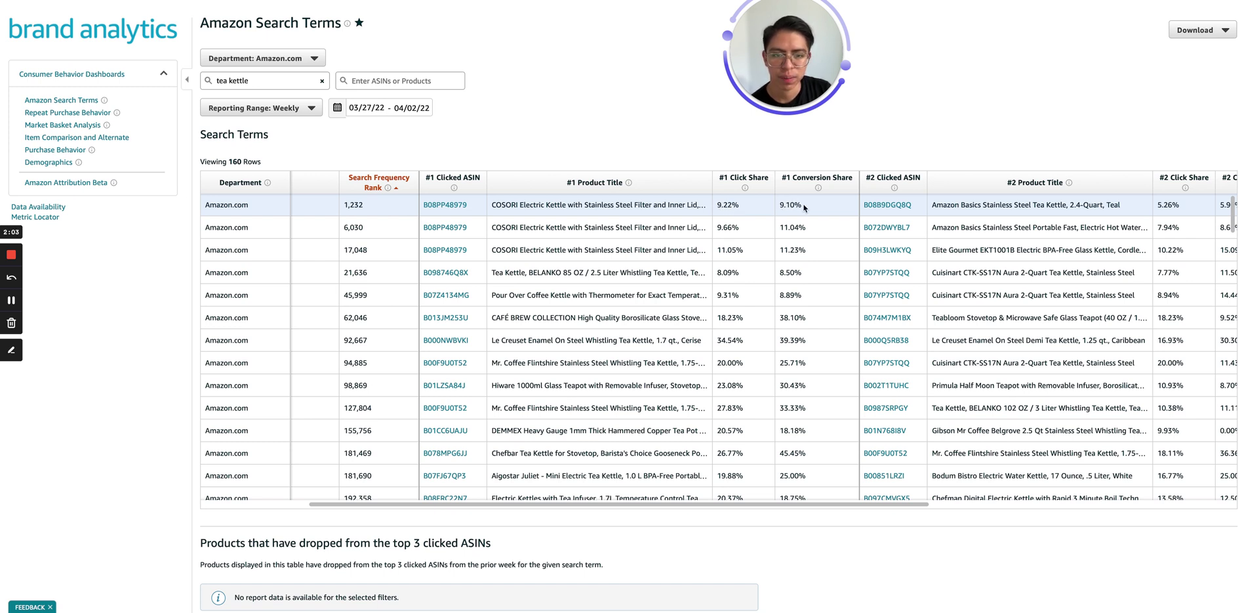
- Compare the click share and conversion share of the top three clicked products for "tea kettle"
mouse_move(860, 171)
scroll(992, 203, "right", 3)
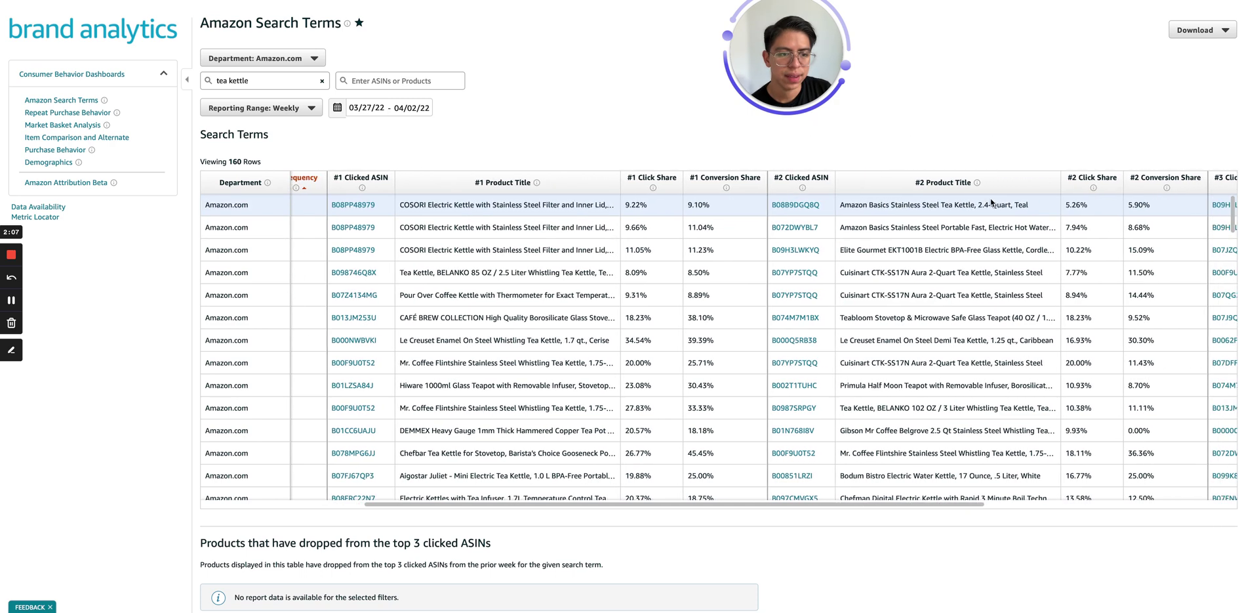
scroll(1029, 204, "right", 1)
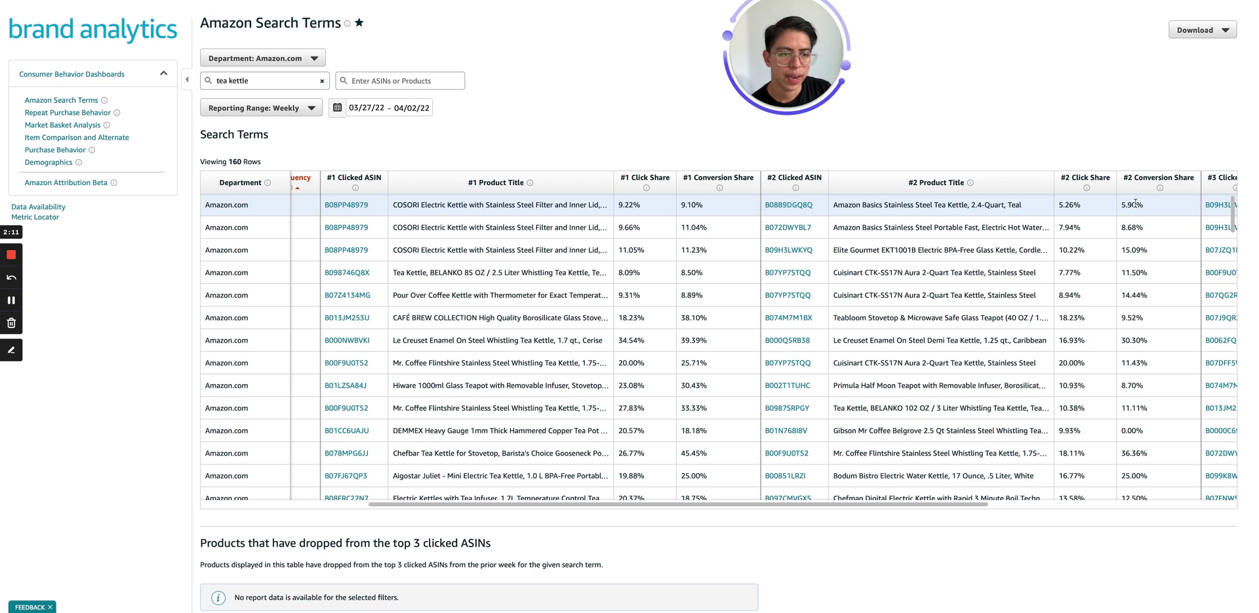
scroll(1128, 204, "right", 4)
scroll(1134, 203, "right", 7)
scroll(1126, 204, "right", 2)
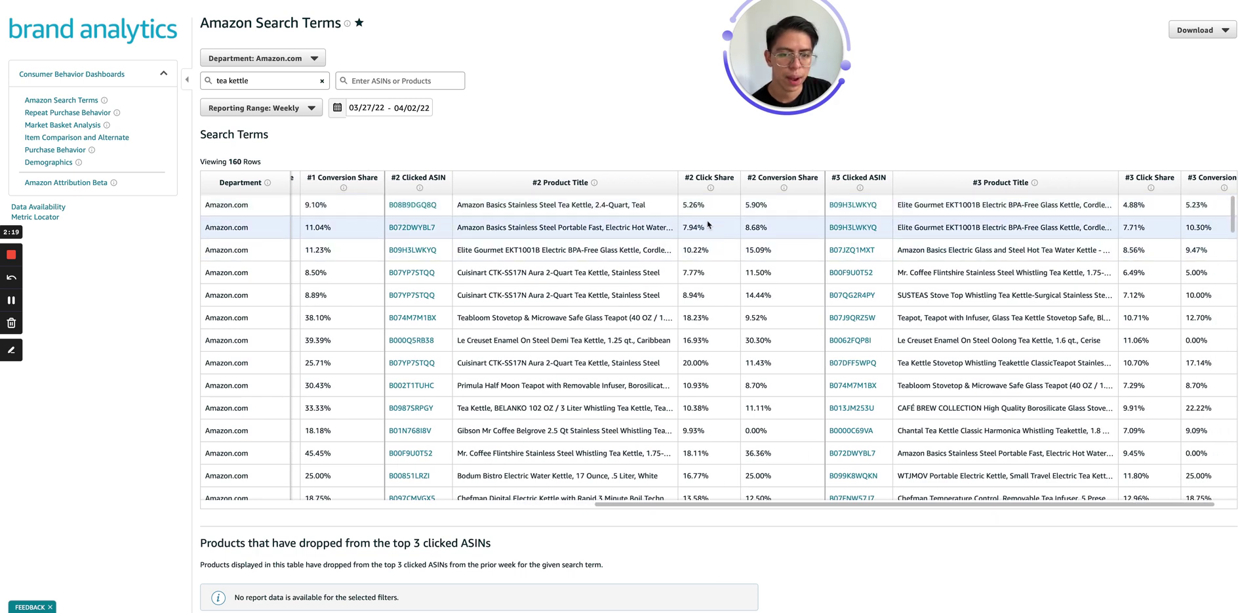
scroll(512, 215, "left", 6)
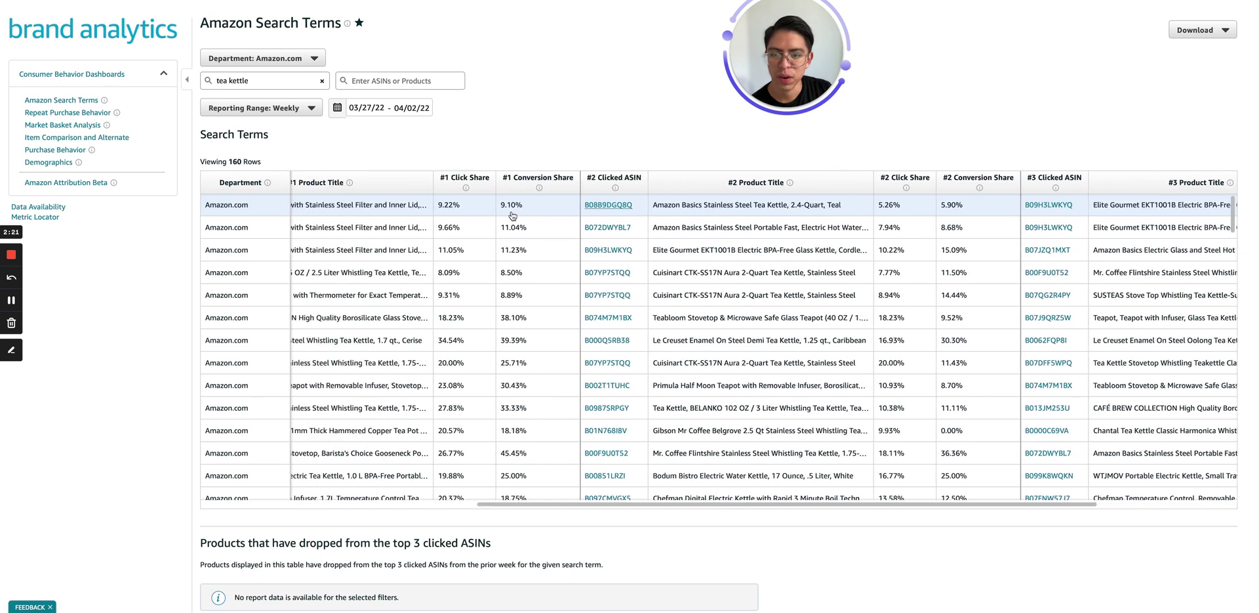
scroll(505, 213, "left", 6)
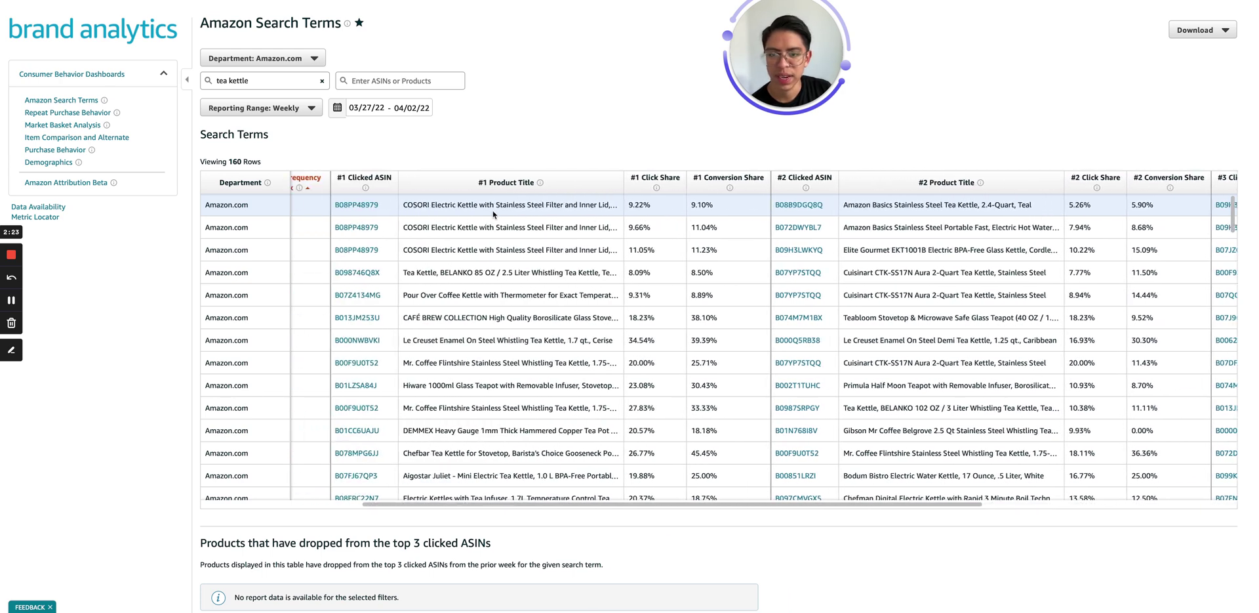
scroll(494, 210, "left", 4)
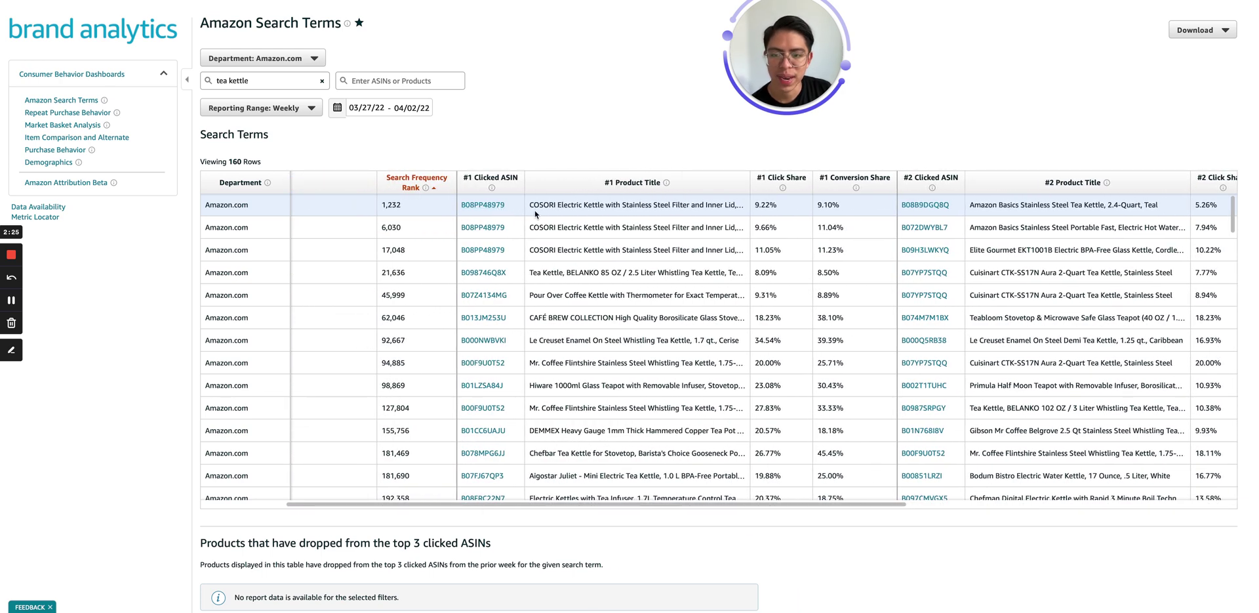
scroll(644, 210, "left", 2)
scroll(645, 212, "left", 3)
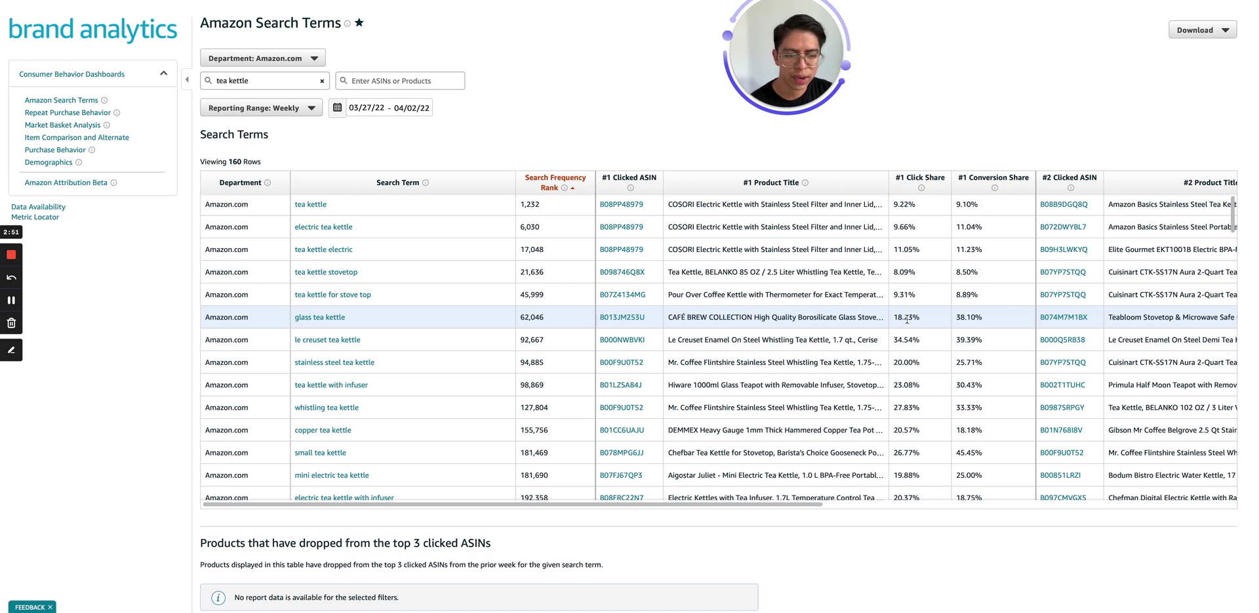
- Highlight the #1 click share and then the #1 conversion share in the "glass tea kettle" row
left_click_drag(907, 319, 908, 316)
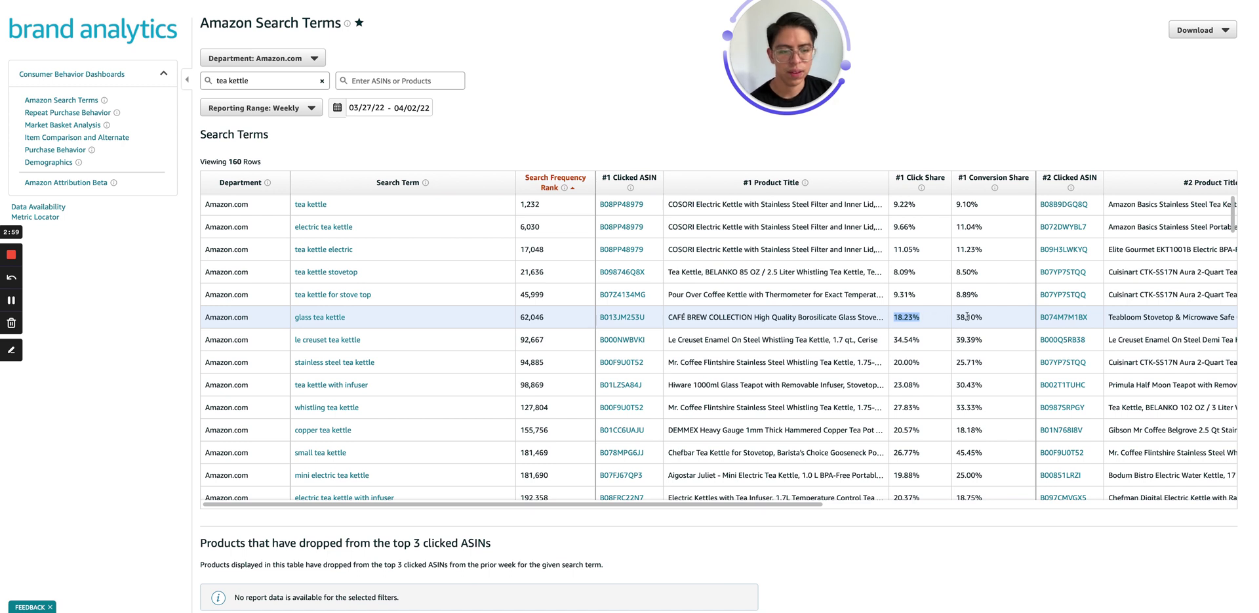
left_click_drag(957, 317, 991, 317)
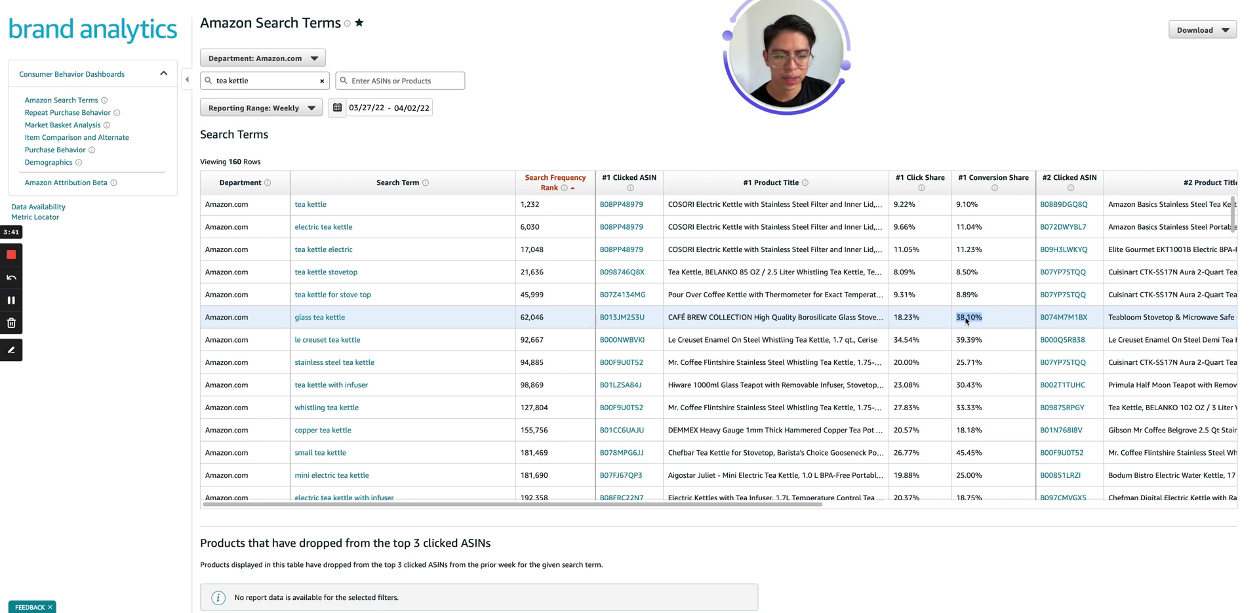
left_click(957, 320)
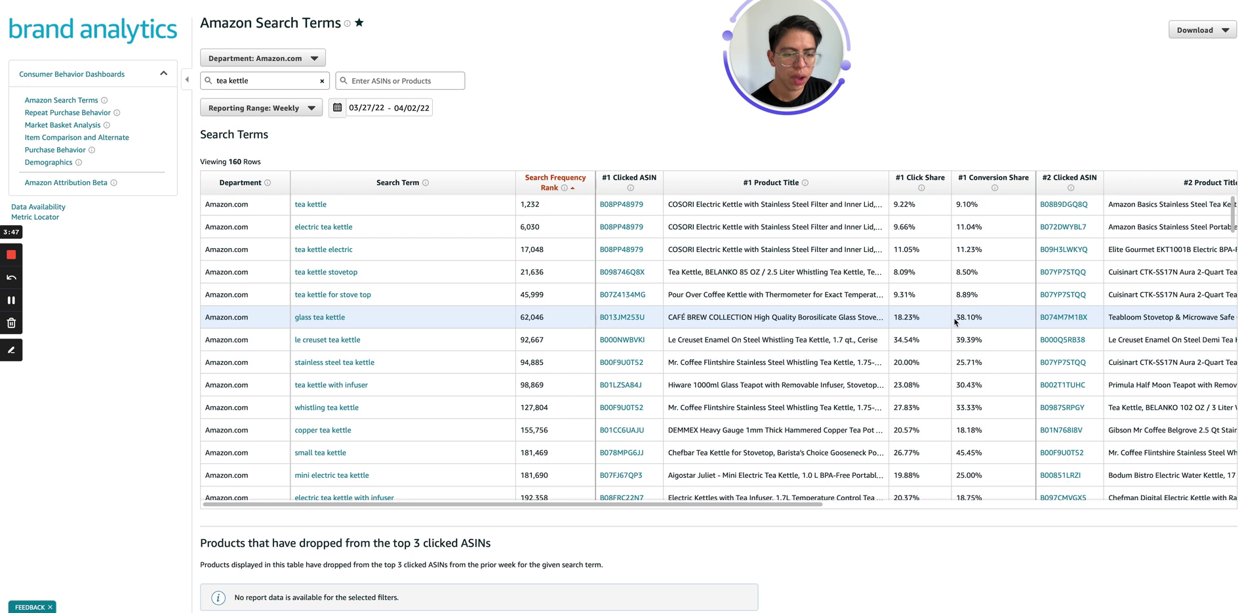
left_click_drag(957, 317, 979, 316)
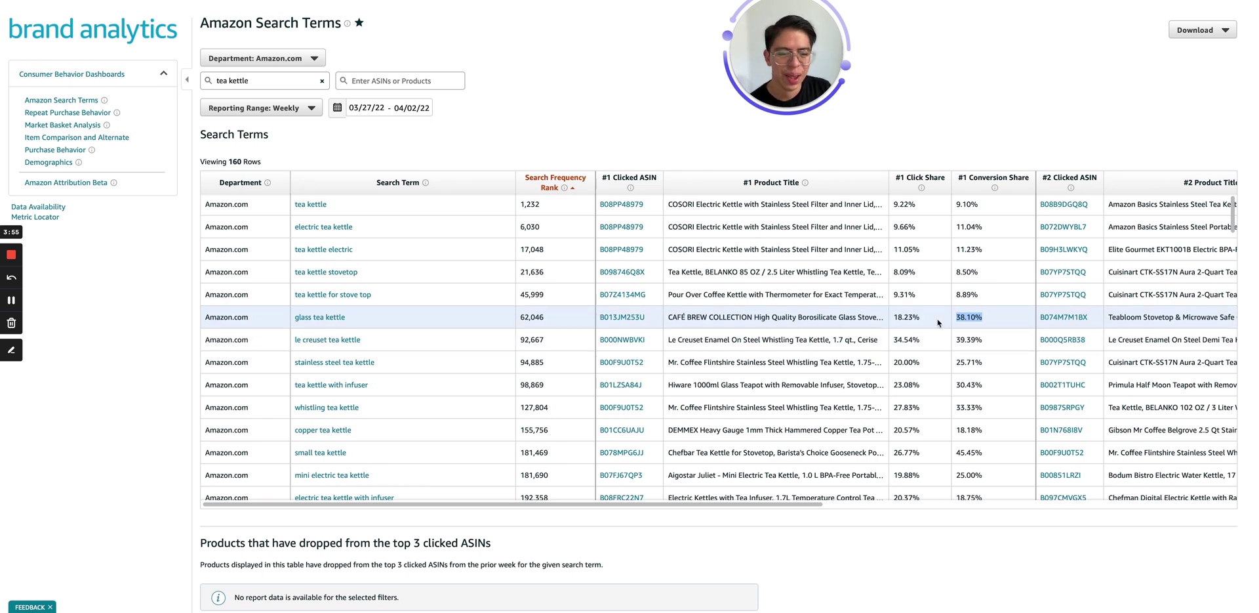
- Highlight the #2 product's conversion share in the "glass tea kettle" row
scroll(988, 319, "right", 5)
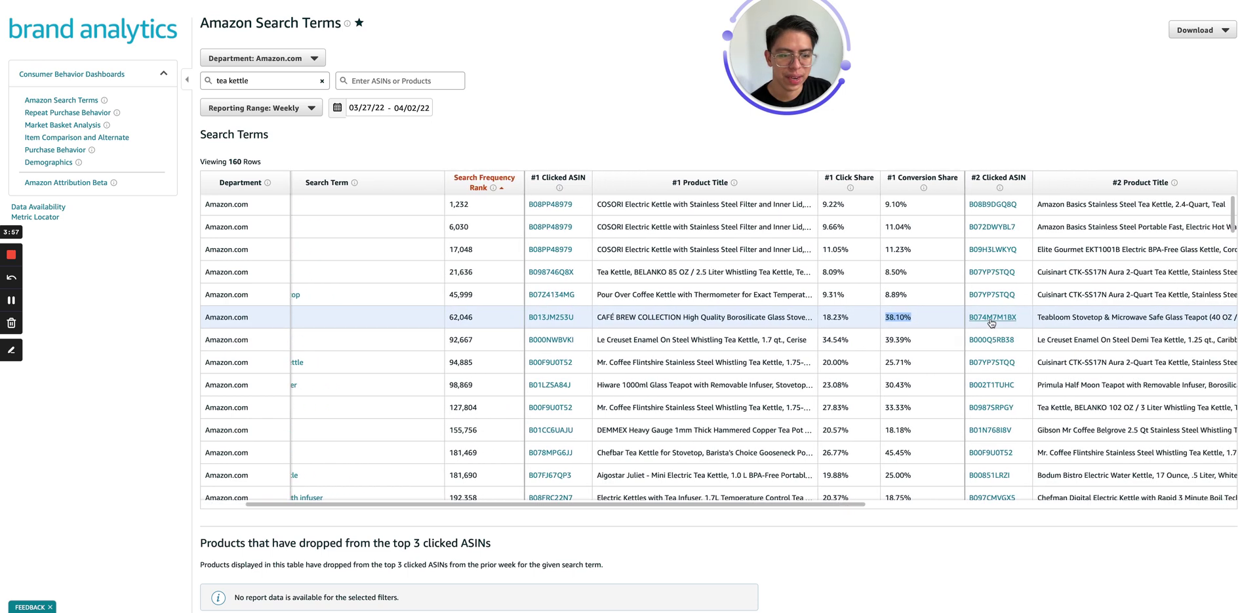
scroll(847, 318, "right", 2)
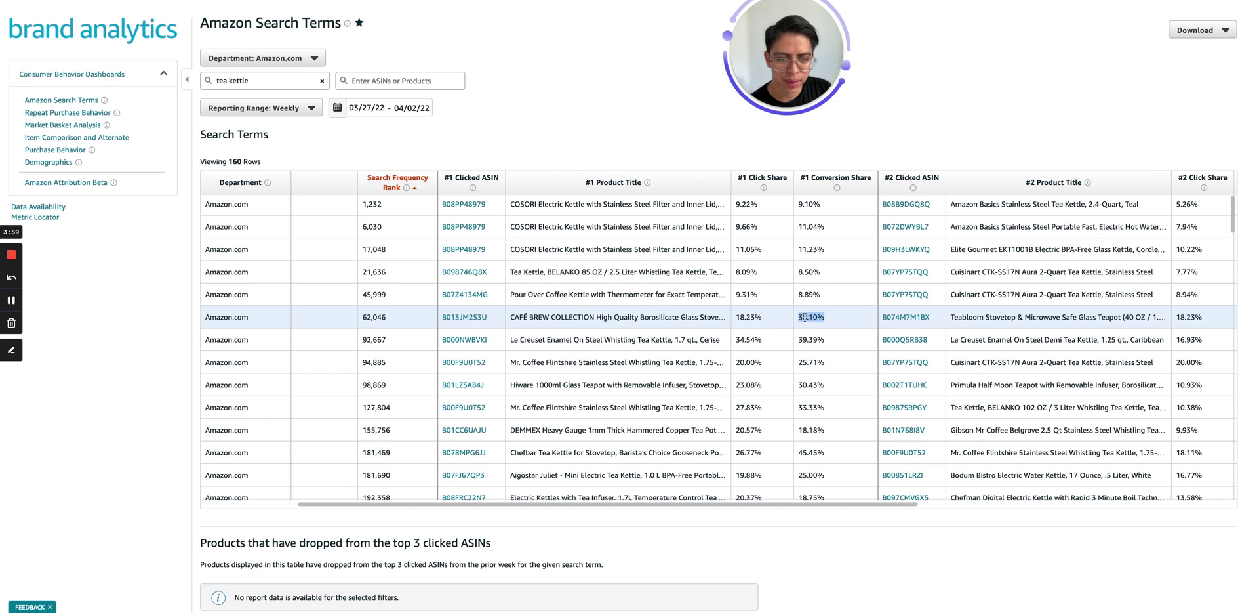
scroll(809, 313, "right", 5)
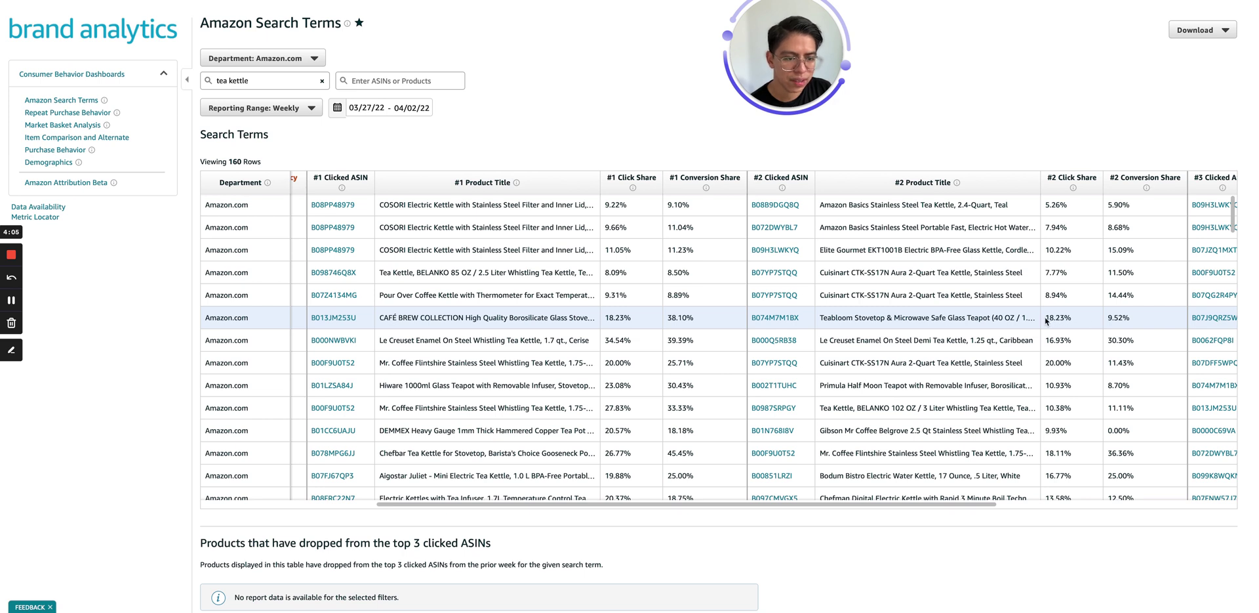
left_click_drag(1045, 317, 1128, 315)
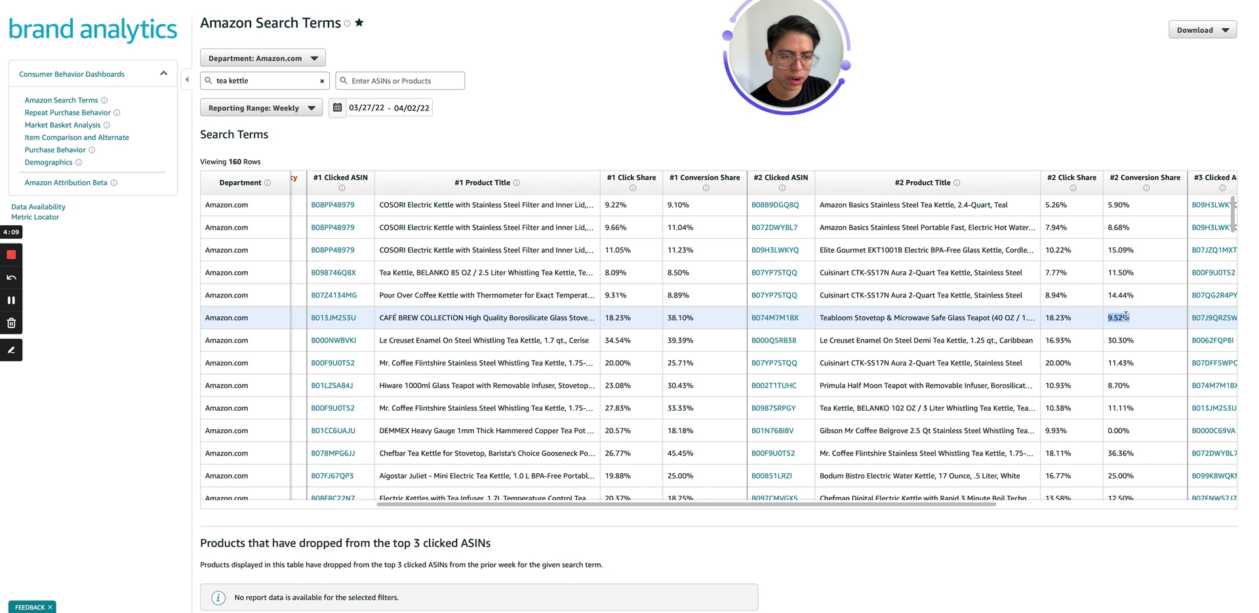
- Check the #2 and #3 clicked product titles for "glass tea kettle" and highlight the #2 click share
scroll(1123, 315, "right", 3)
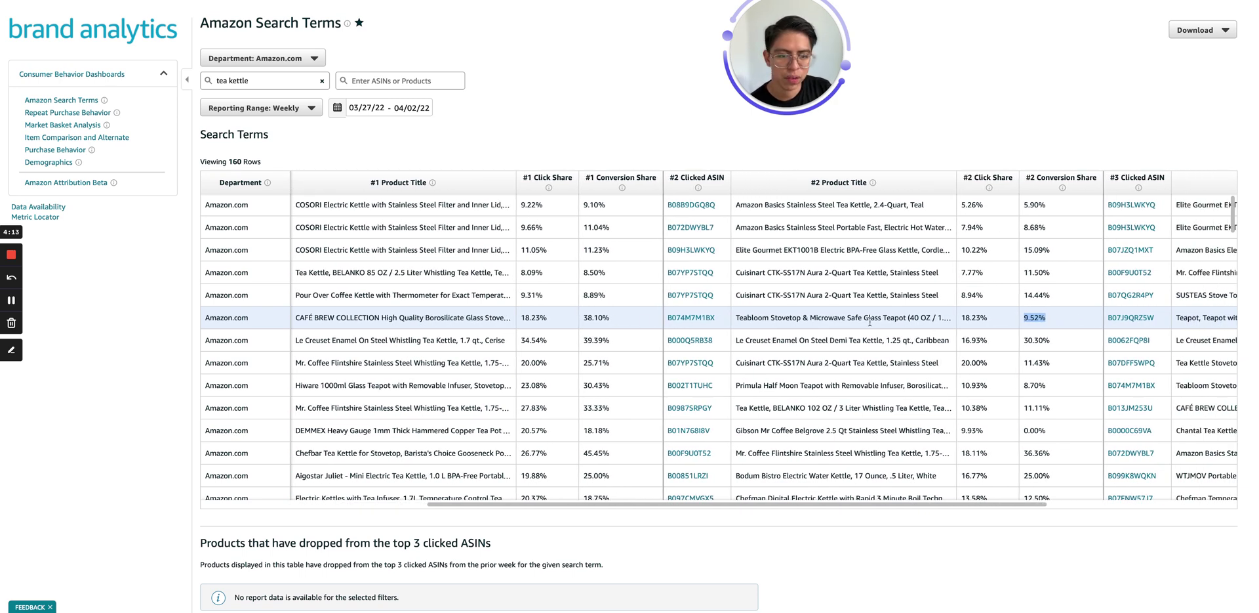
scroll(870, 322, "right", 2)
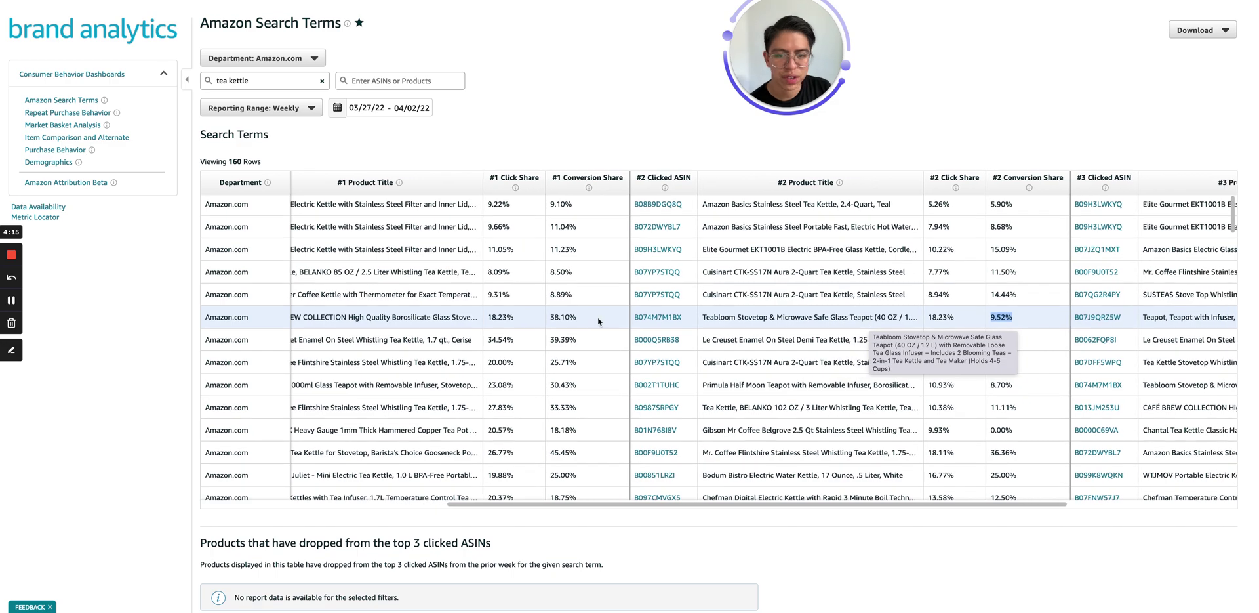
scroll(701, 316, "right", 4)
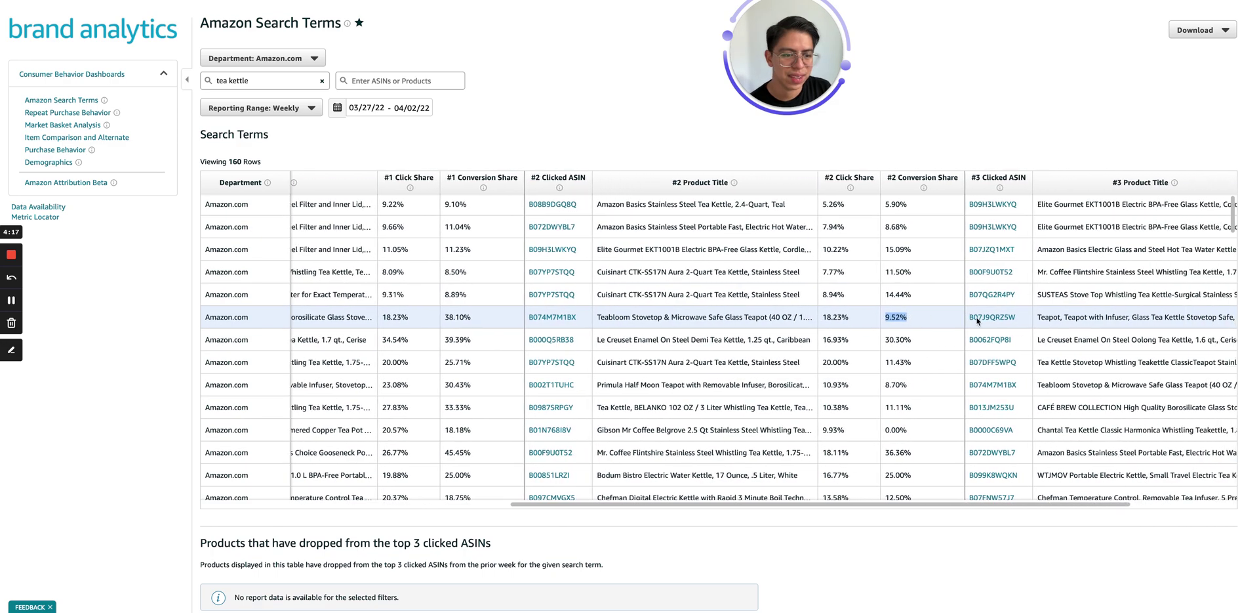
scroll(1083, 315, "right", 1)
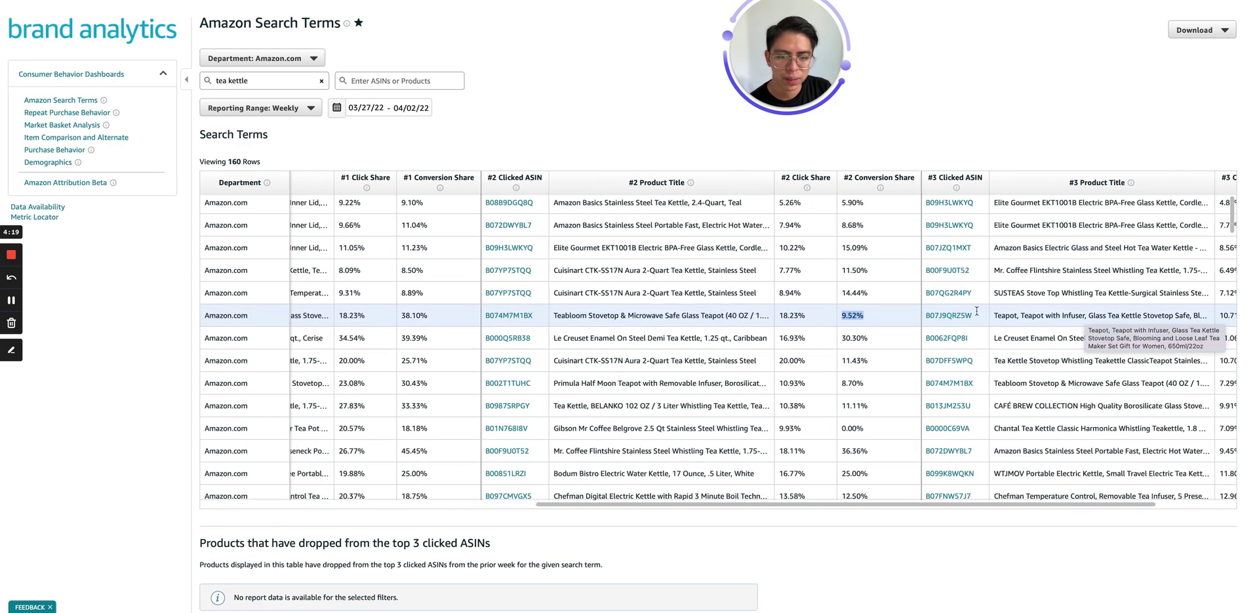
scroll(768, 314, "up", 1)
scroll(807, 317, "left", 1)
left_click_drag(800, 318, 818, 315)
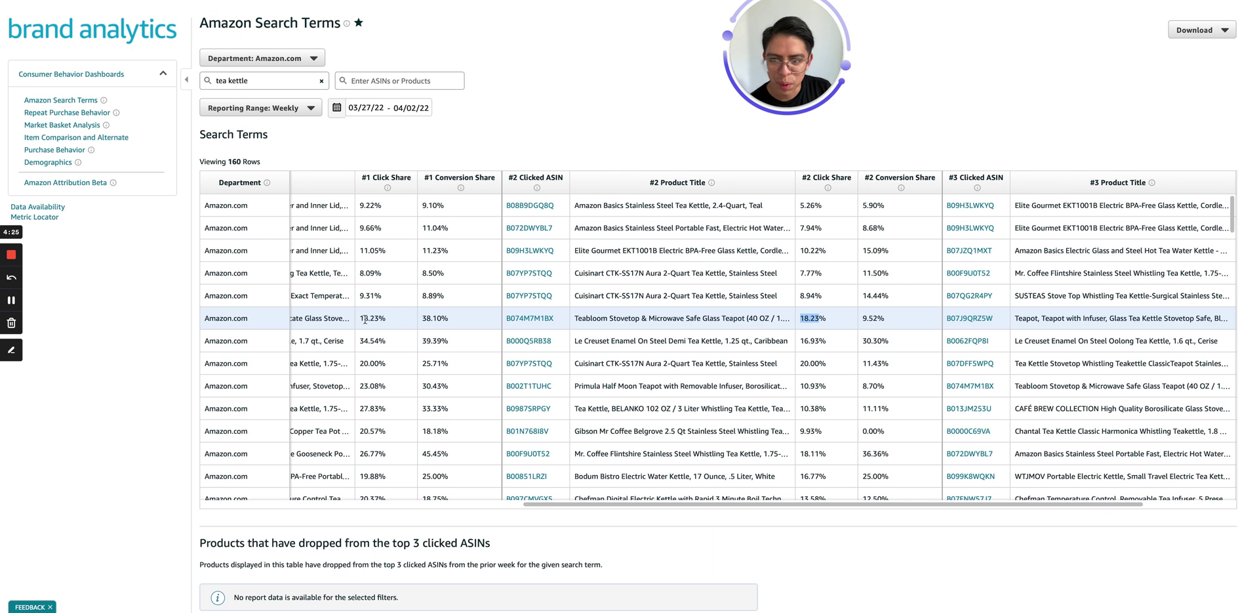
- Highlight the #1 click share and then the #2 conversion share in the "glass tea kettle" row
left_click_drag(375, 319, 359, 321)
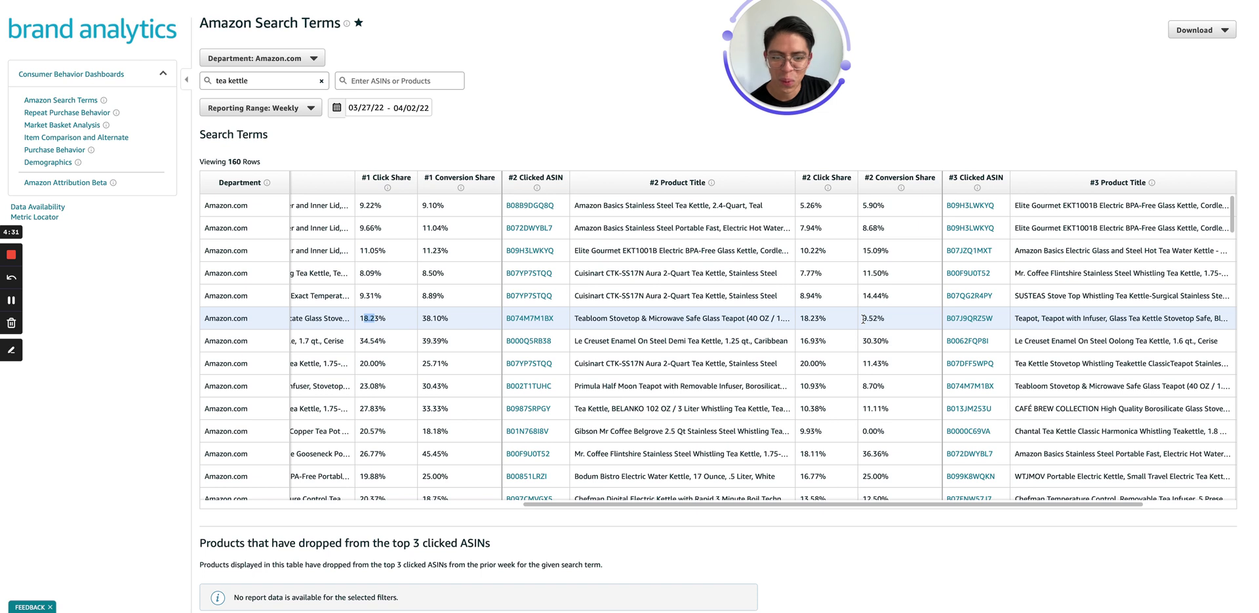
left_click_drag(863, 320, 885, 319)
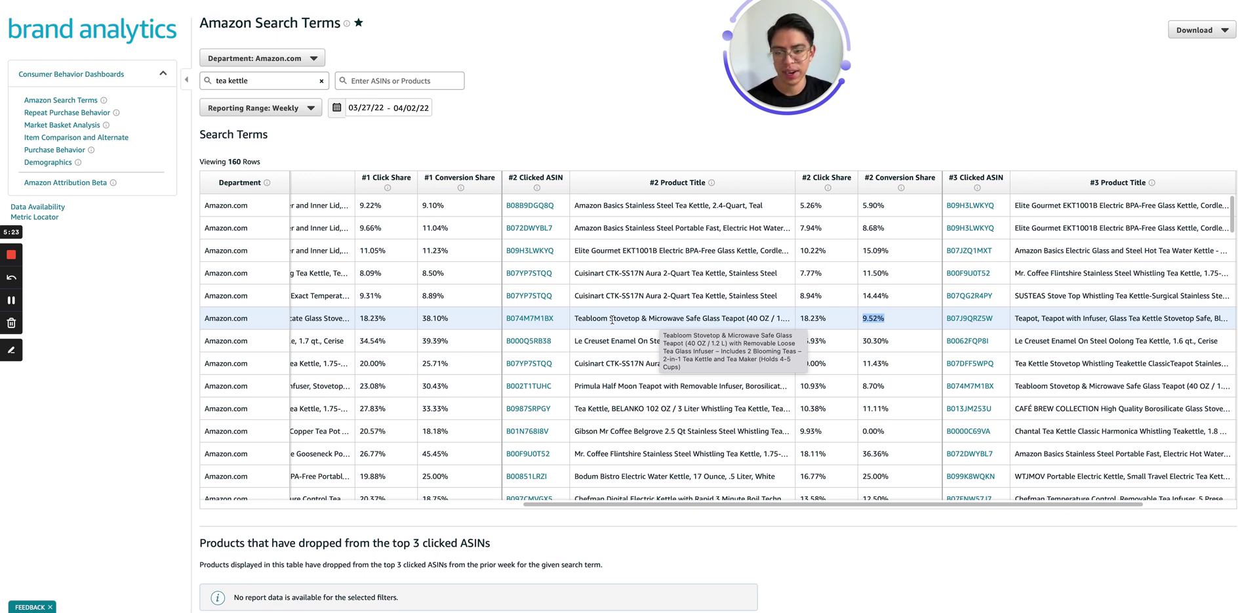
- Open the Amazon product page of the #2 clicked product for "glass tea kettle", ASIN B074M7M1BX
right_click(547, 318)
key("Escape")
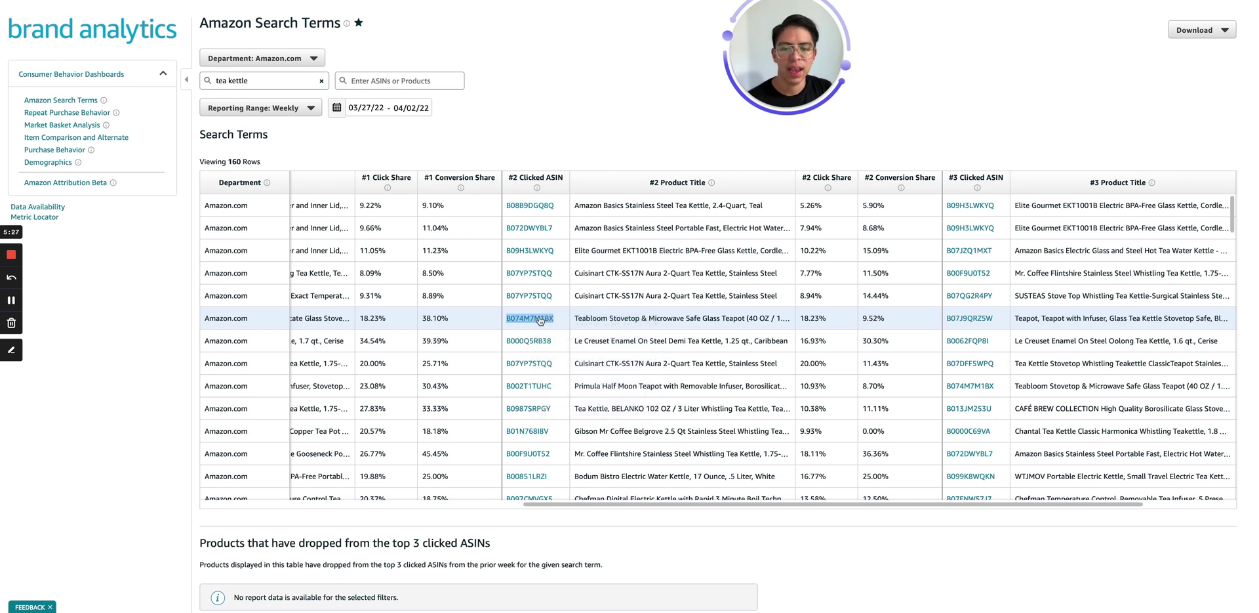
right_click(541, 320)
key("Escape")
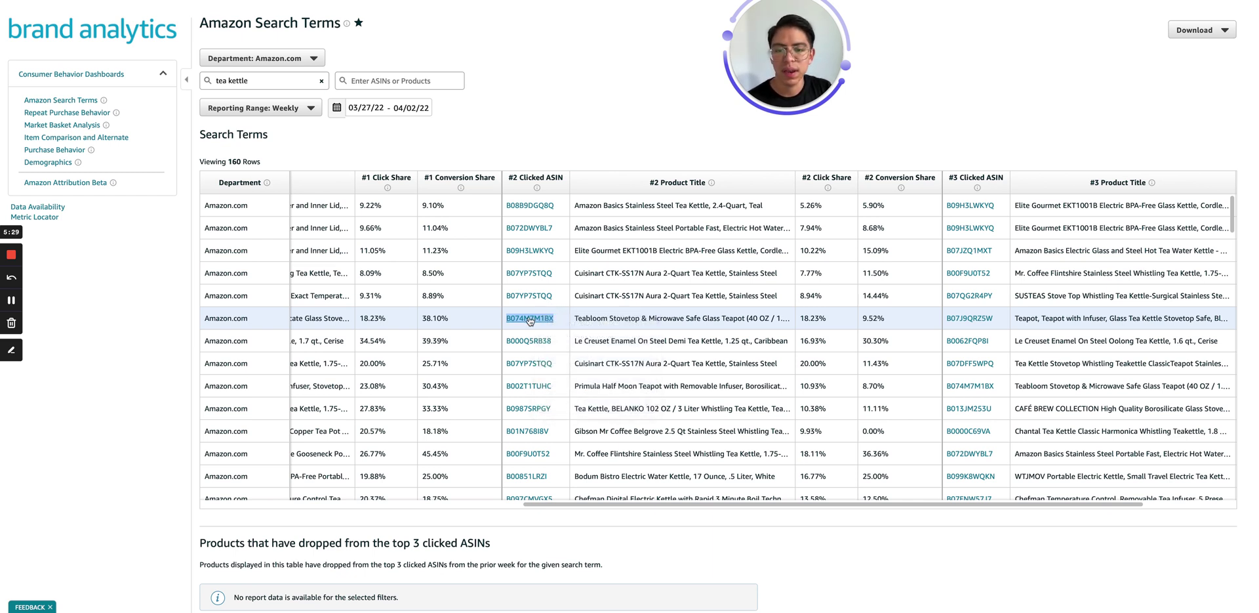
left_click(530, 319)
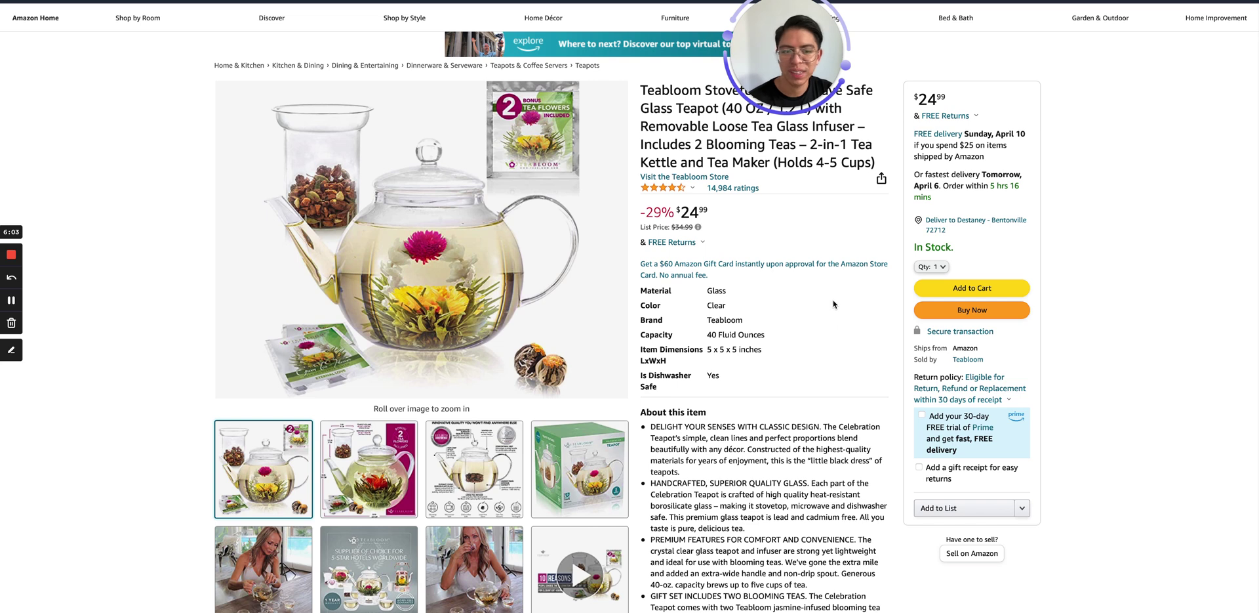
- Review the Teabloom teapot listing's images, bullet points and feature ratings, and return to its title and price
scroll(859, 313, "down", 5)
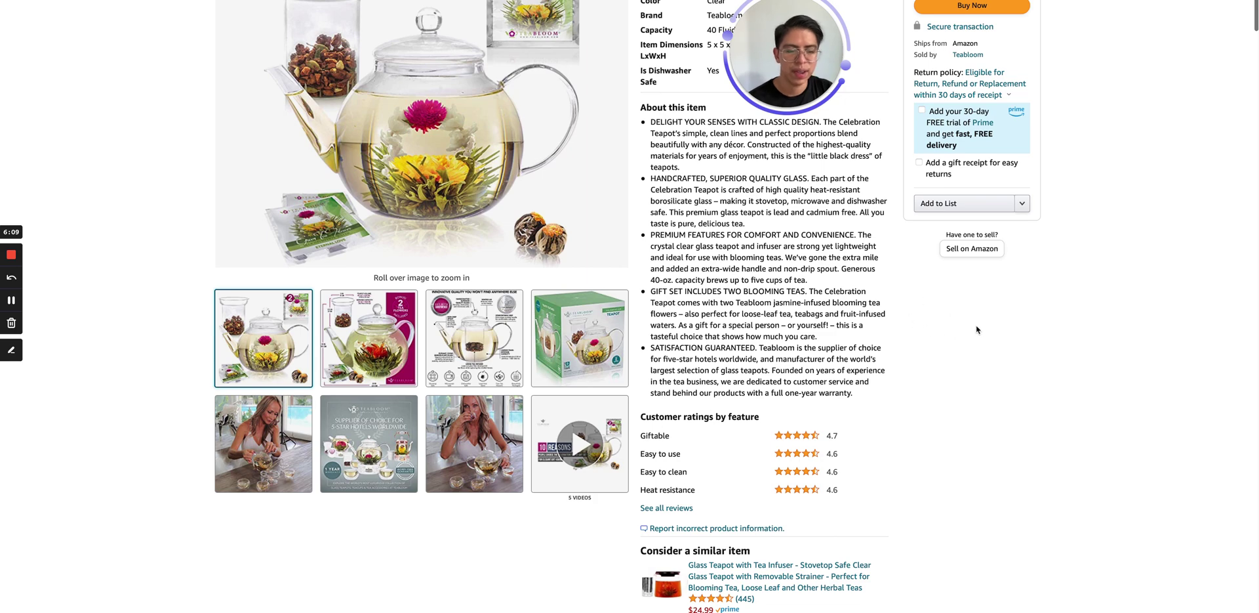
scroll(954, 367, "down", 2)
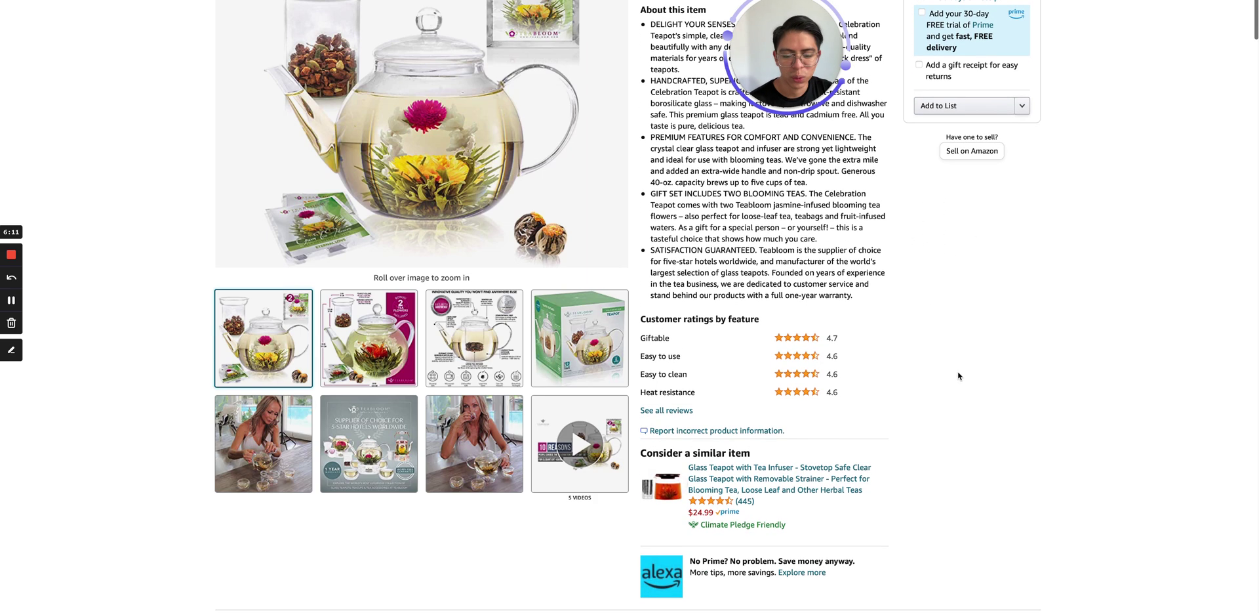
scroll(958, 375, "up", 3)
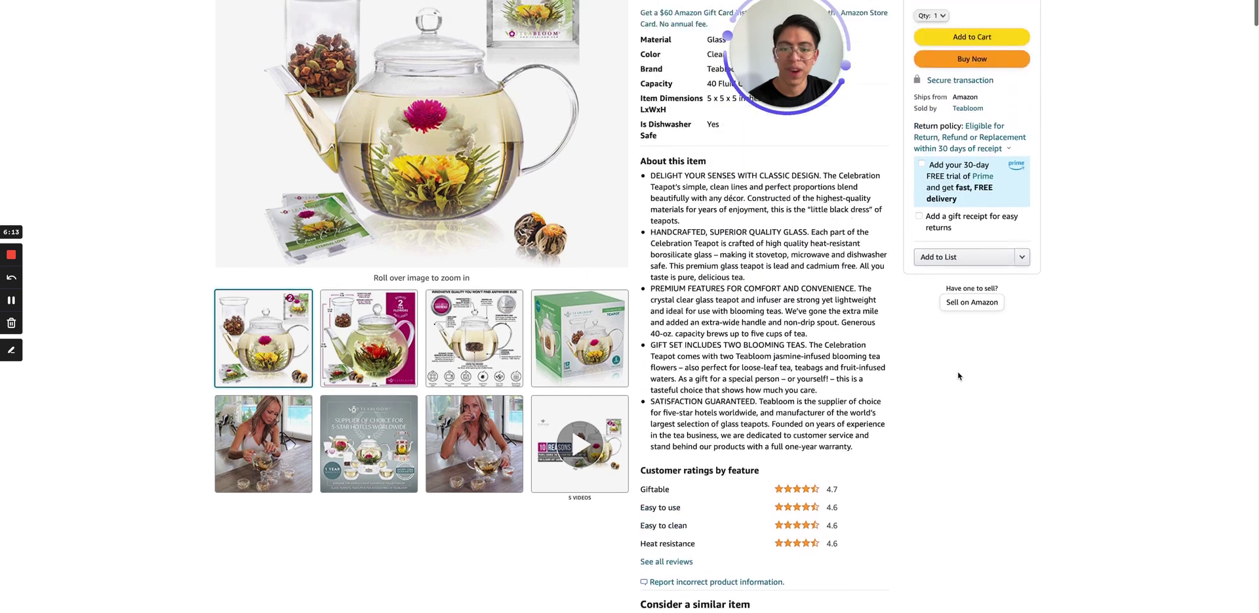
scroll(957, 371, "up", 5)
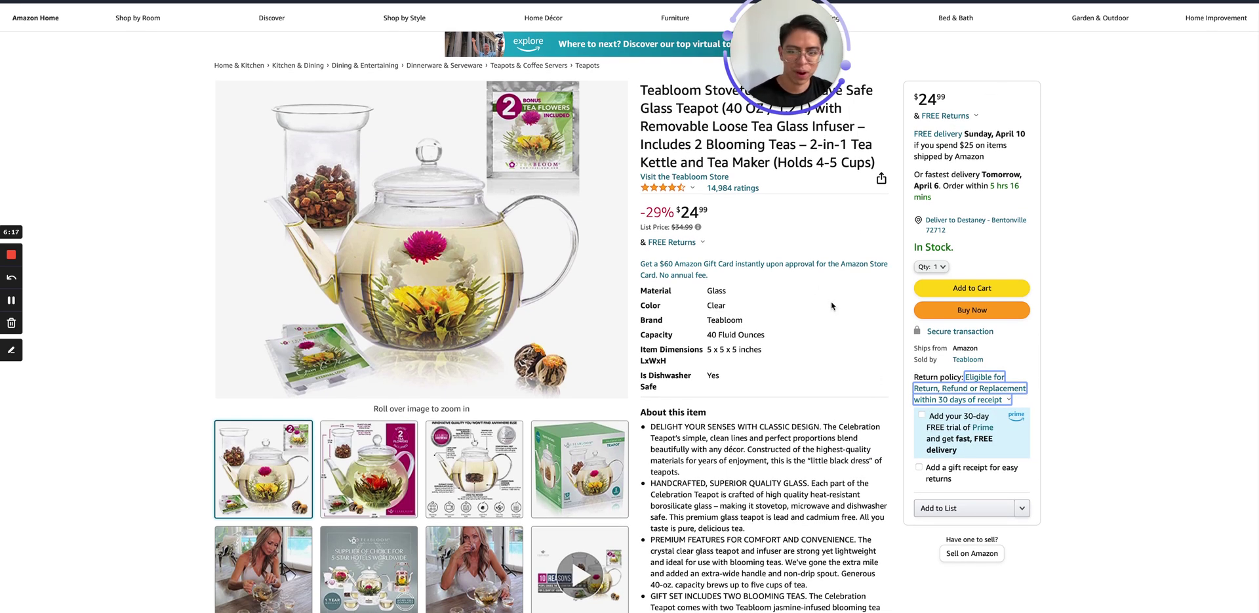
- Examine the Teabloom listing's related products, brand content and comparison with similar items, and close the page and its product detail
scroll(831, 306, "down", 10)
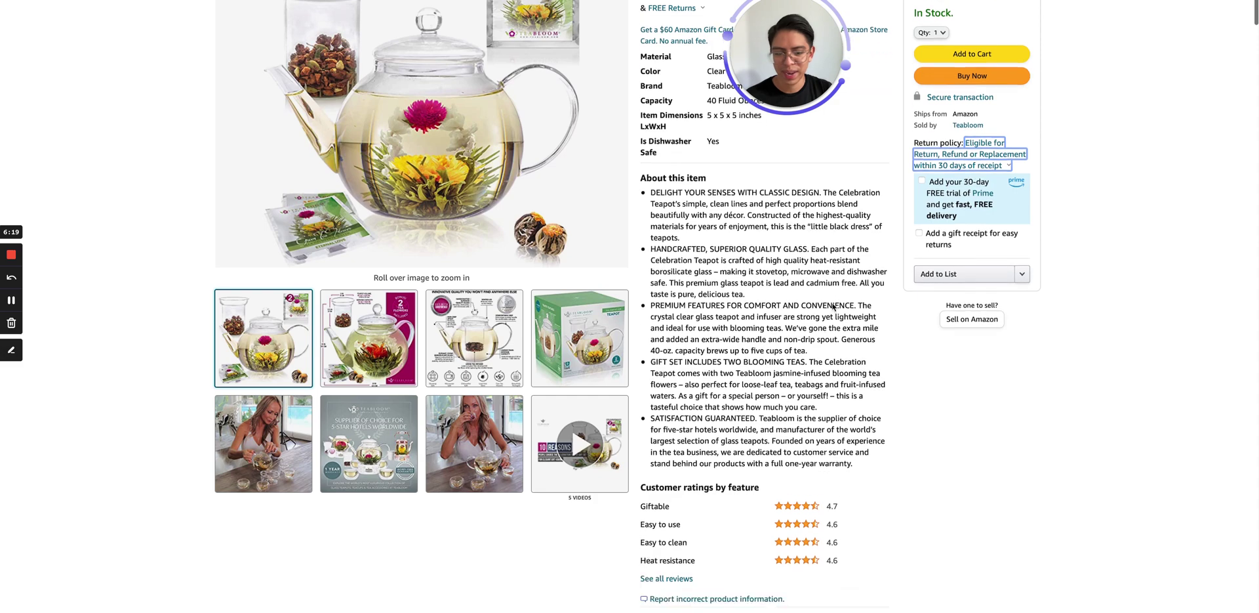
scroll(833, 307, "down", 8)
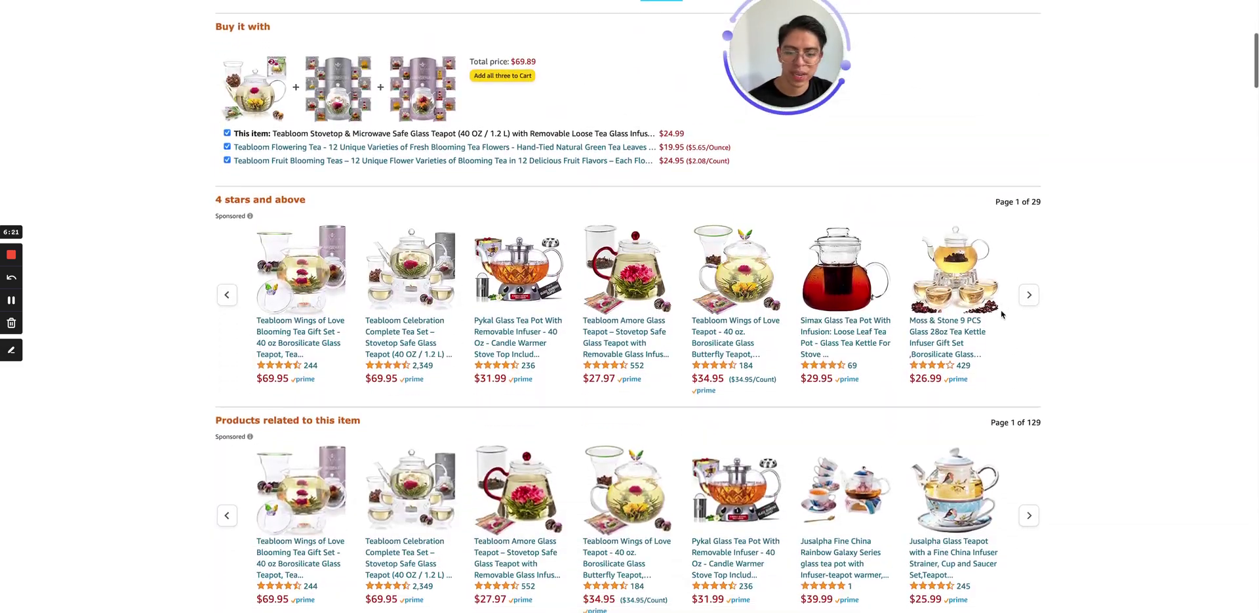
scroll(1045, 327, "down", 1)
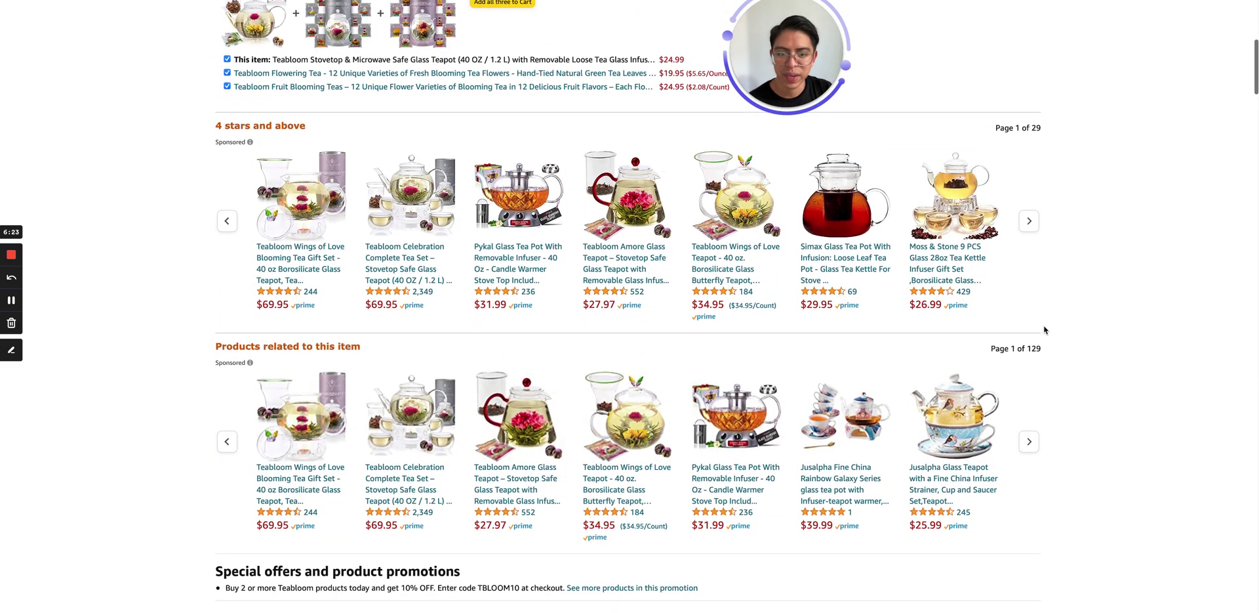
scroll(1045, 330, "down", 13)
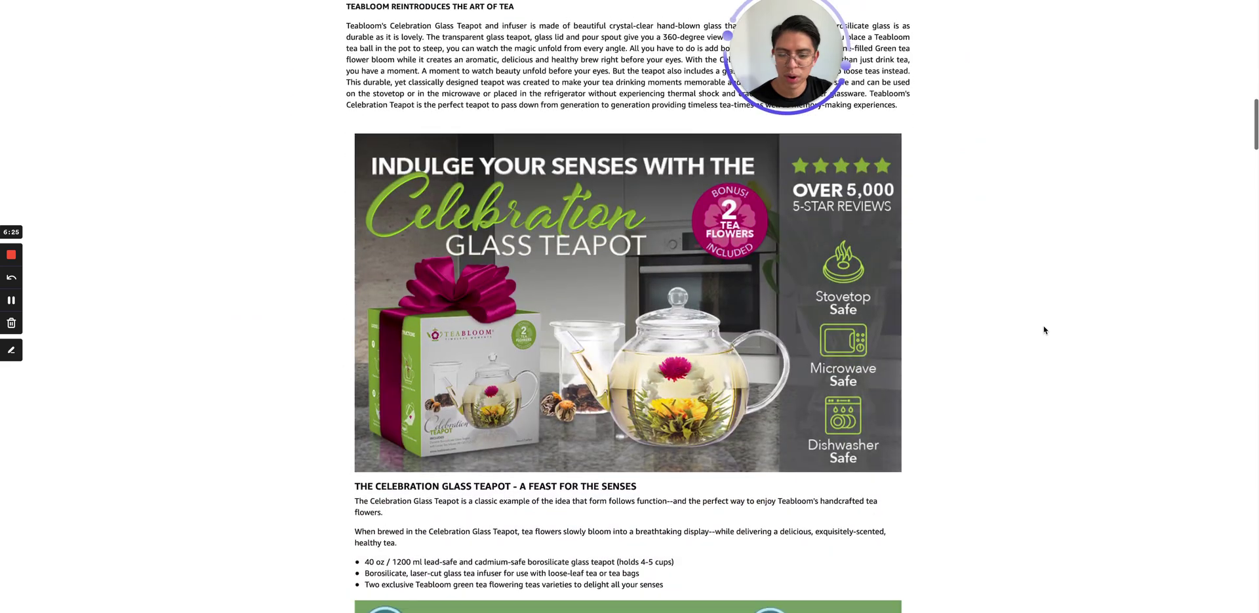
scroll(1044, 330, "down", 15)
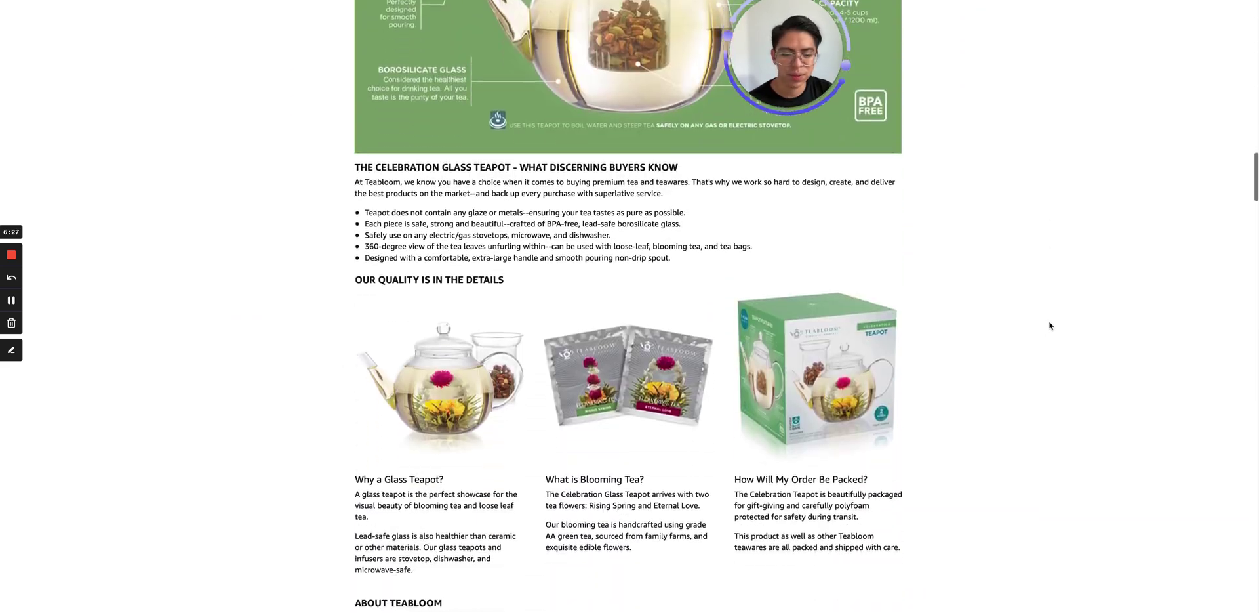
scroll(1061, 94, "down", 1)
scroll(930, 192, "down", 10)
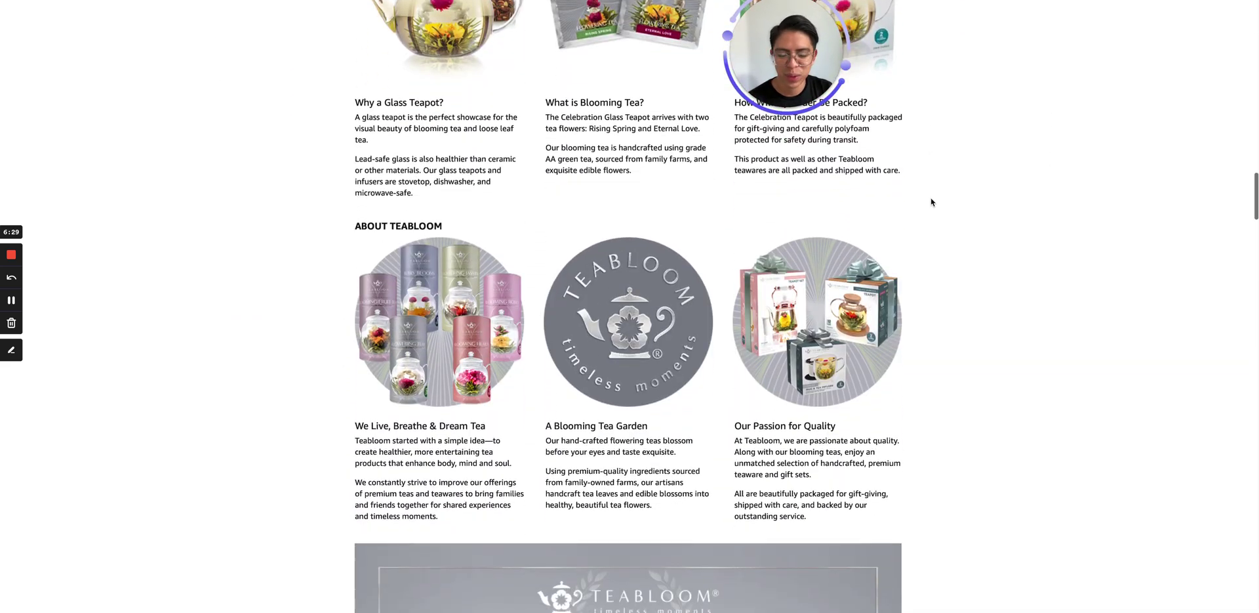
scroll(955, 257, "down", 7)
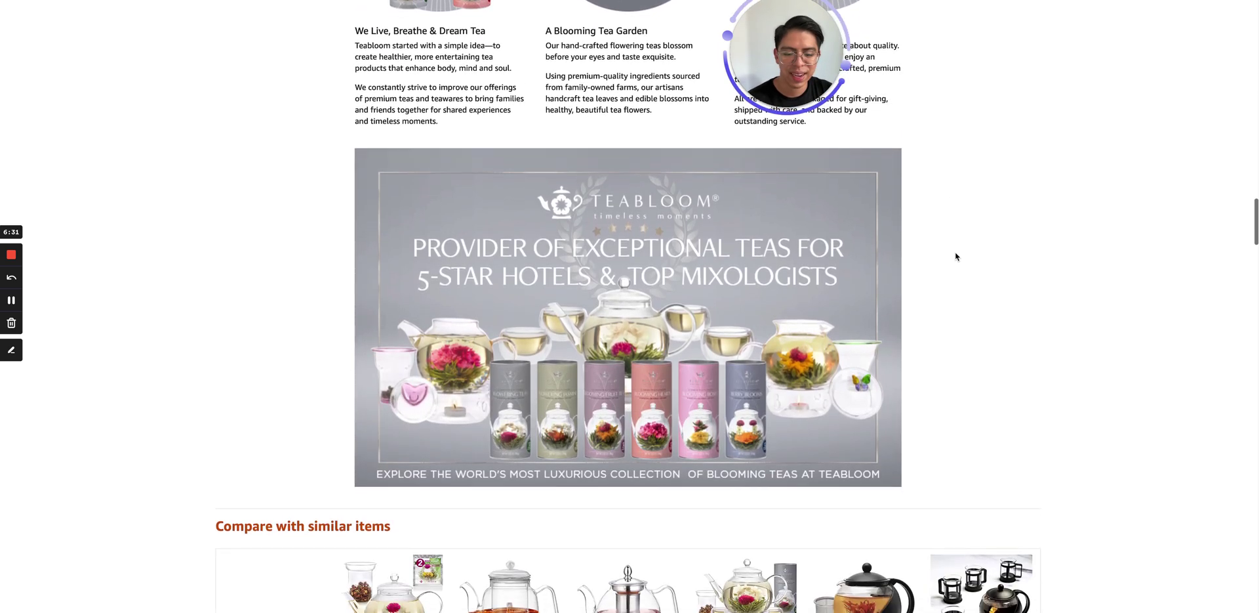
scroll(1093, 249, "down", 4)
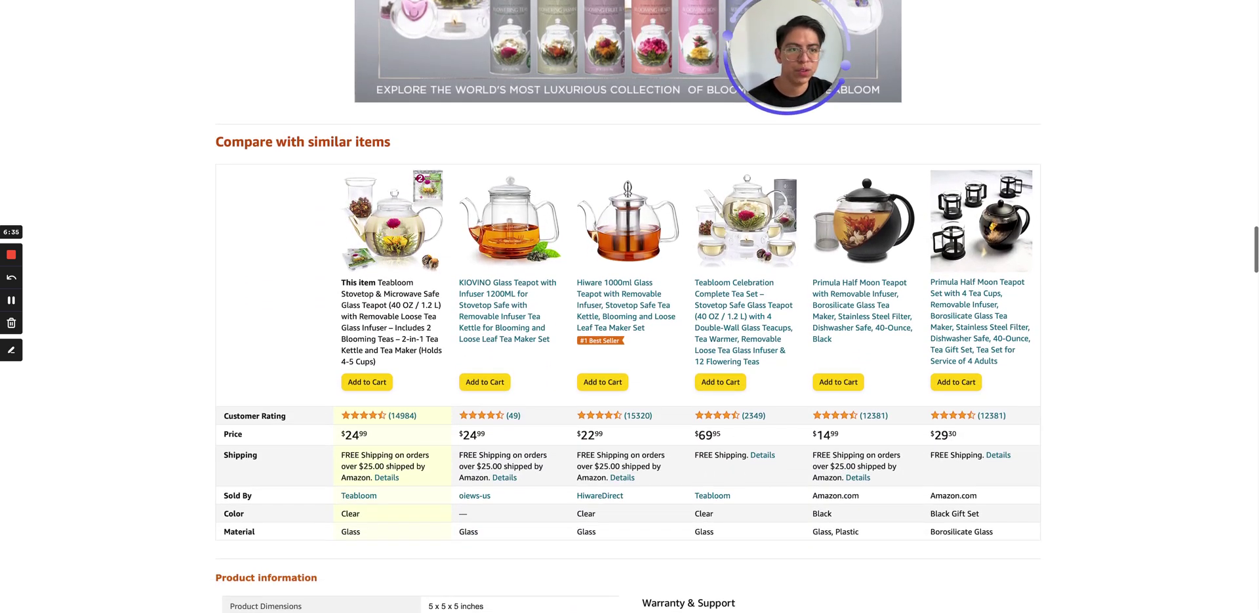
key("ctrl+w")
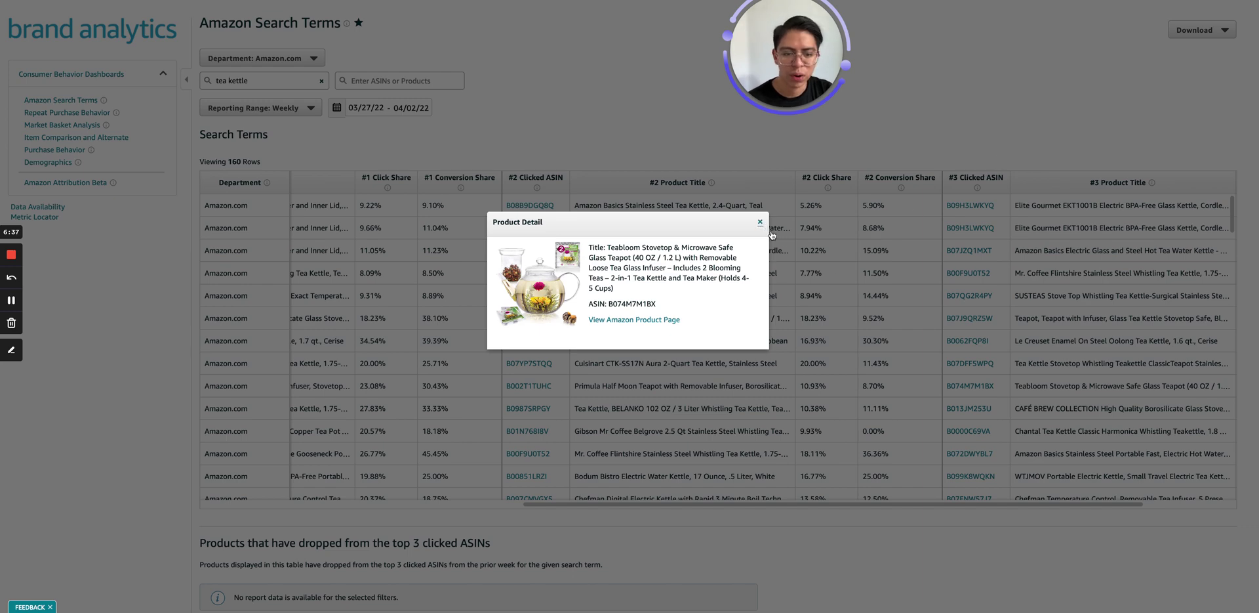
left_click(772, 234)
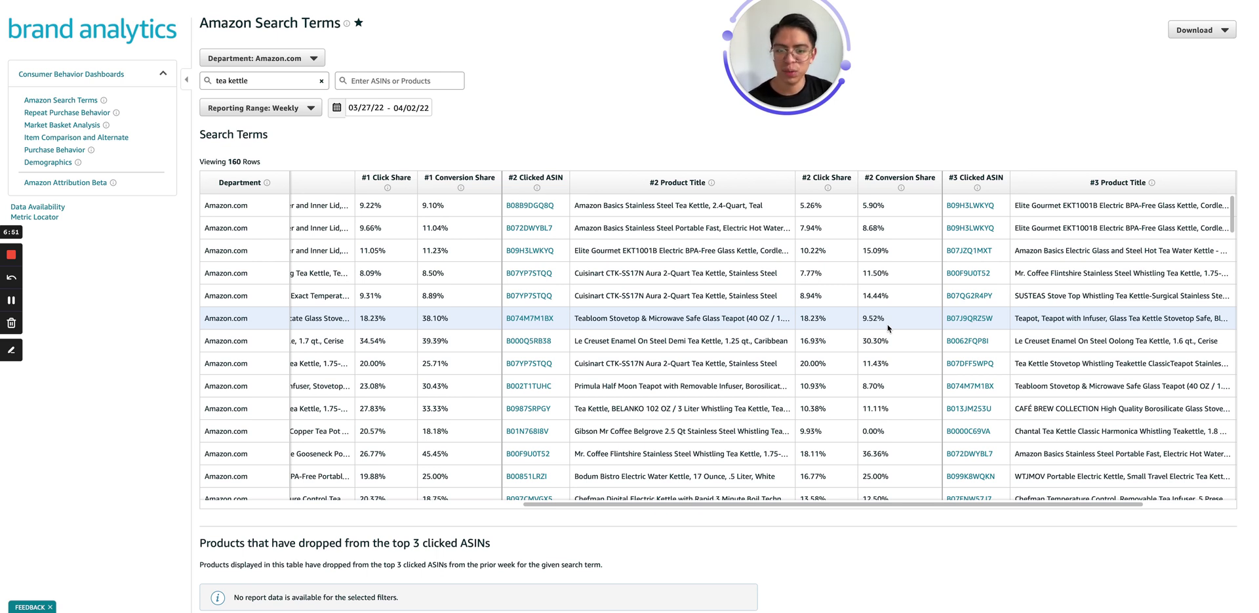
- Check the #3 product's click and conversion share for "glass tea kettle" and return to the search term column
scroll(888, 328, "right", 5)
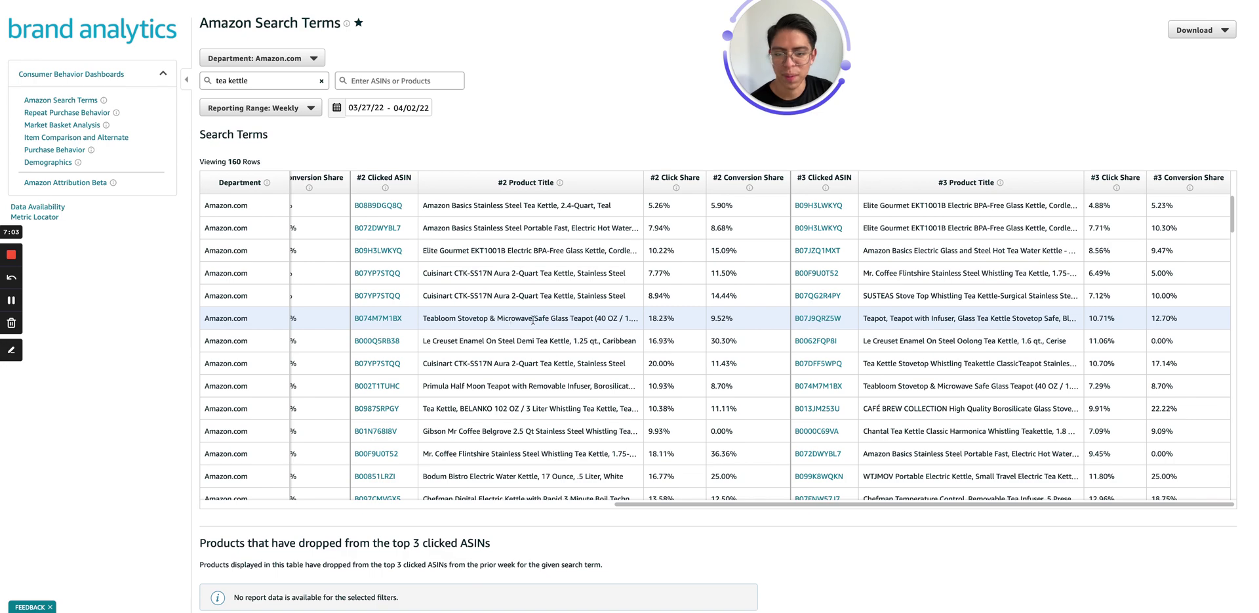
scroll(530, 319, "left", 5)
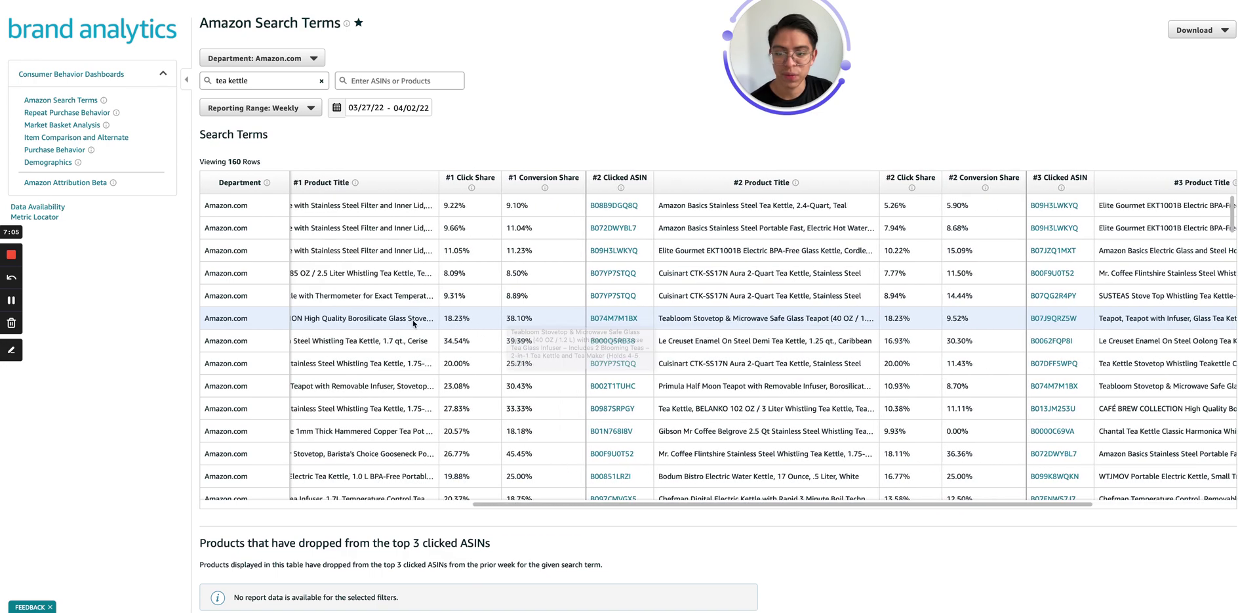
scroll(418, 316, "left", 8)
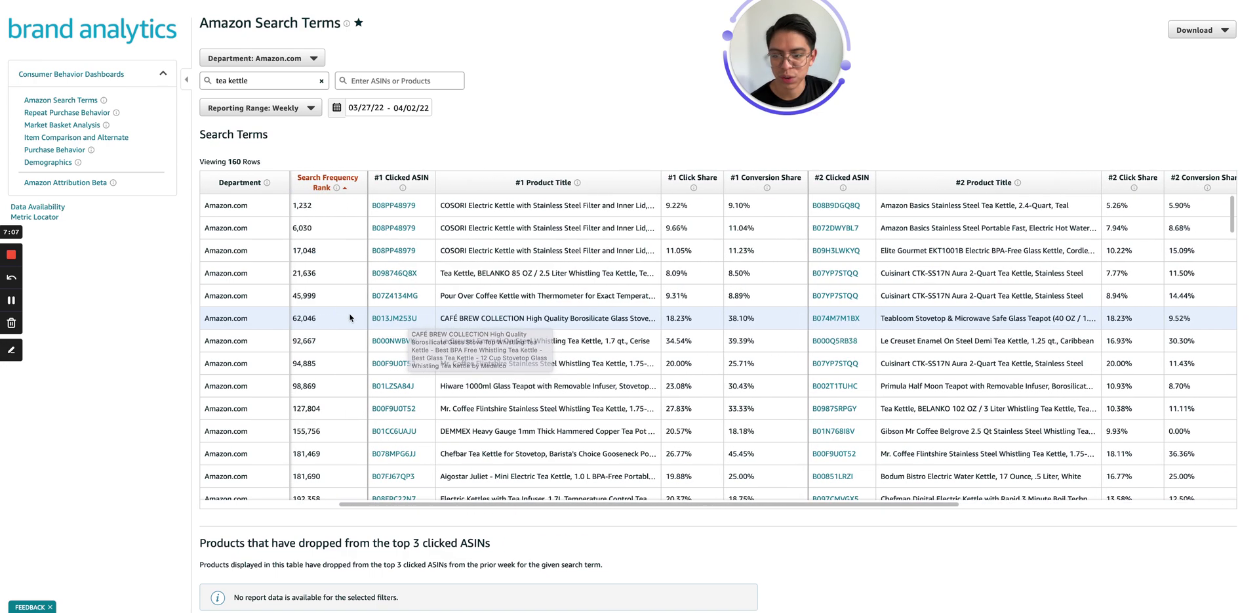
scroll(367, 318, "left", 5)
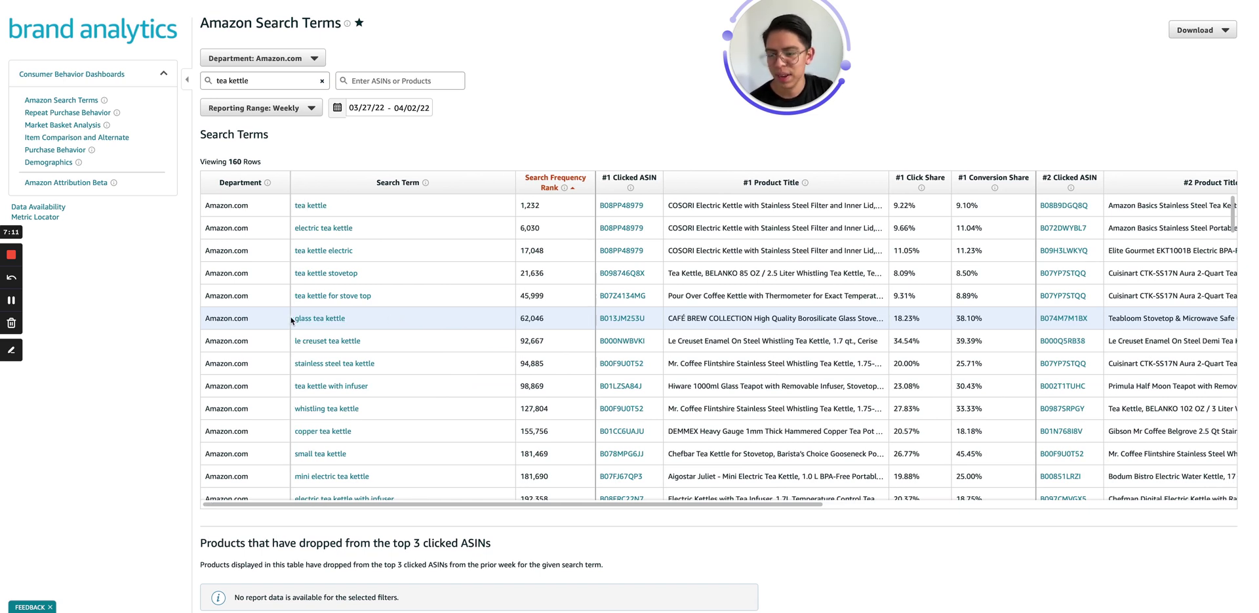
- Highlight the "glass tea kettle" search term and check the product detail of its #1 clicked ASIN, B013JM253U
triple_click(298, 318)
left_click(416, 318)
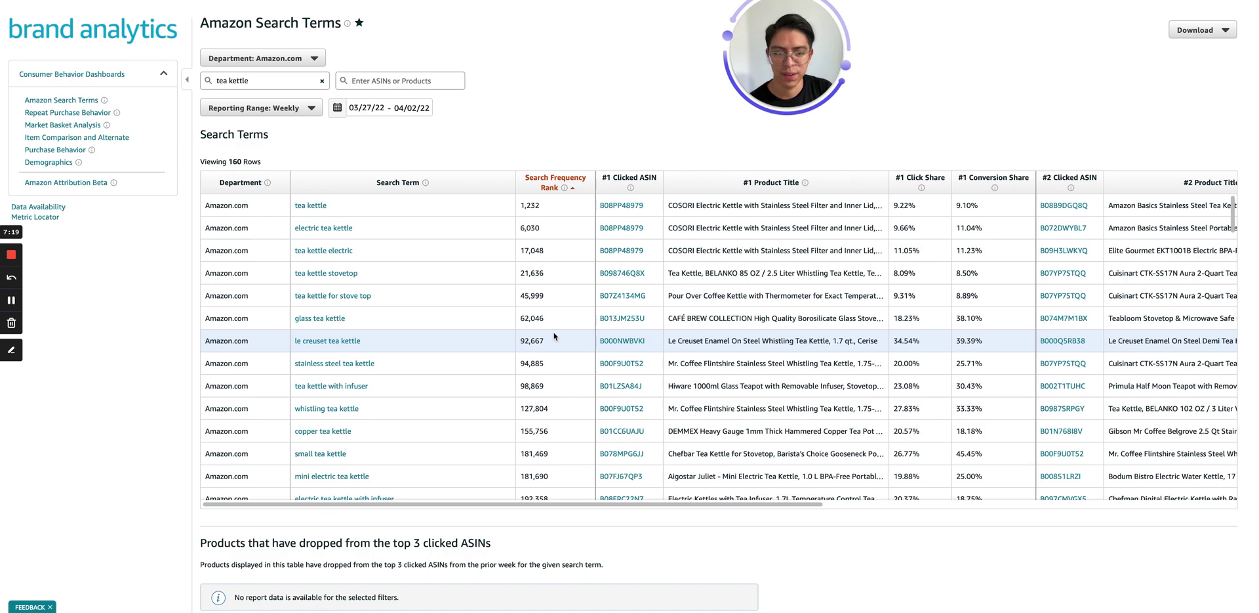
left_click(628, 318)
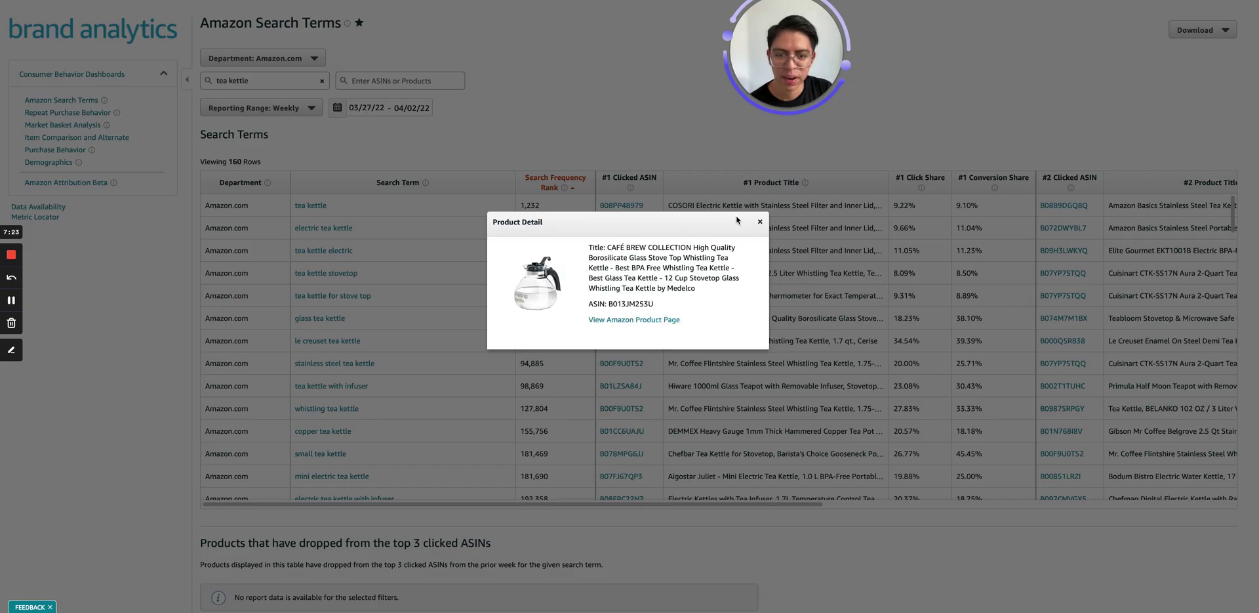
left_click(760, 223)
- Browse the lower-ranked tea kettle search terms and highlight the number of rows in the report
scroll(764, 294, "down", 3)
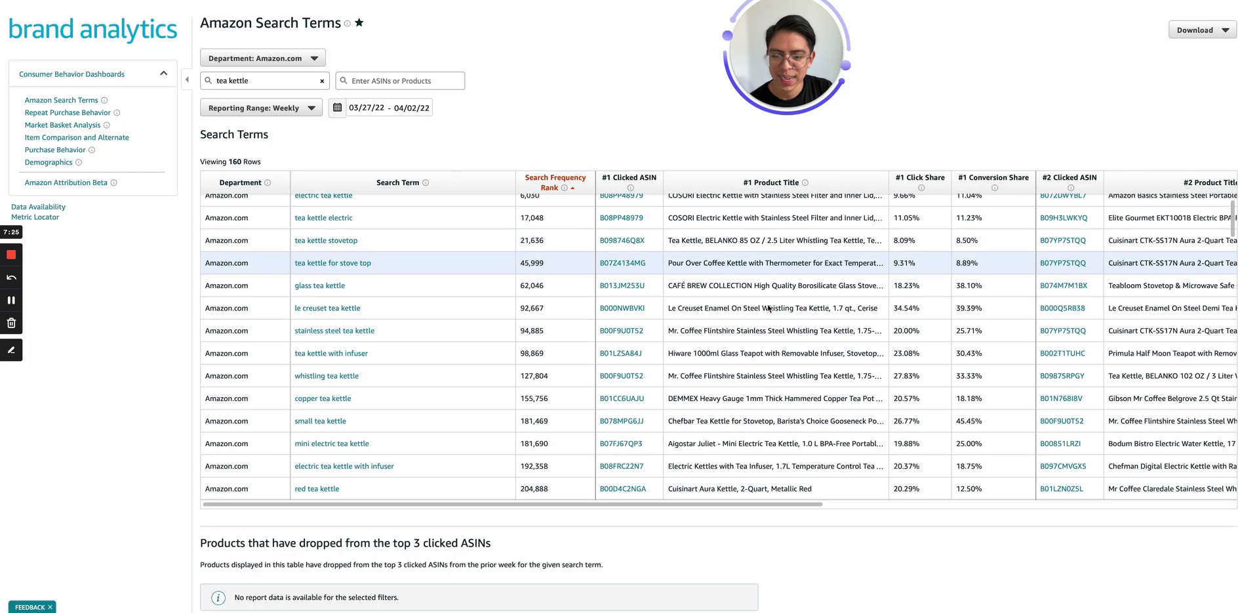
scroll(761, 295, "down", 5)
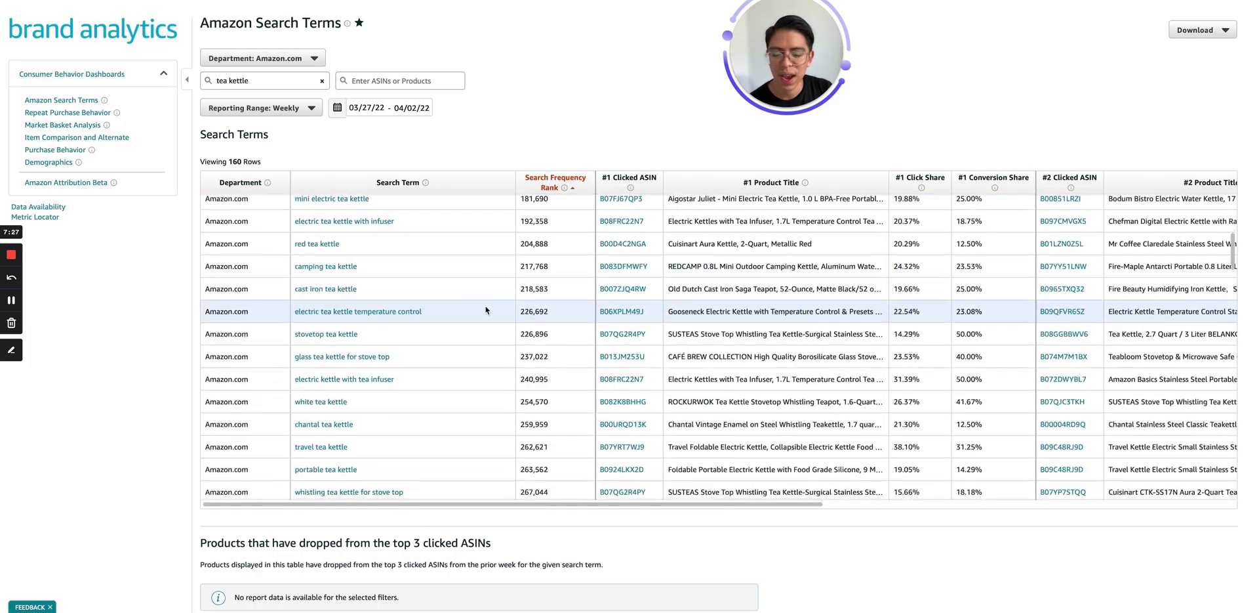
scroll(447, 306, "down", 5)
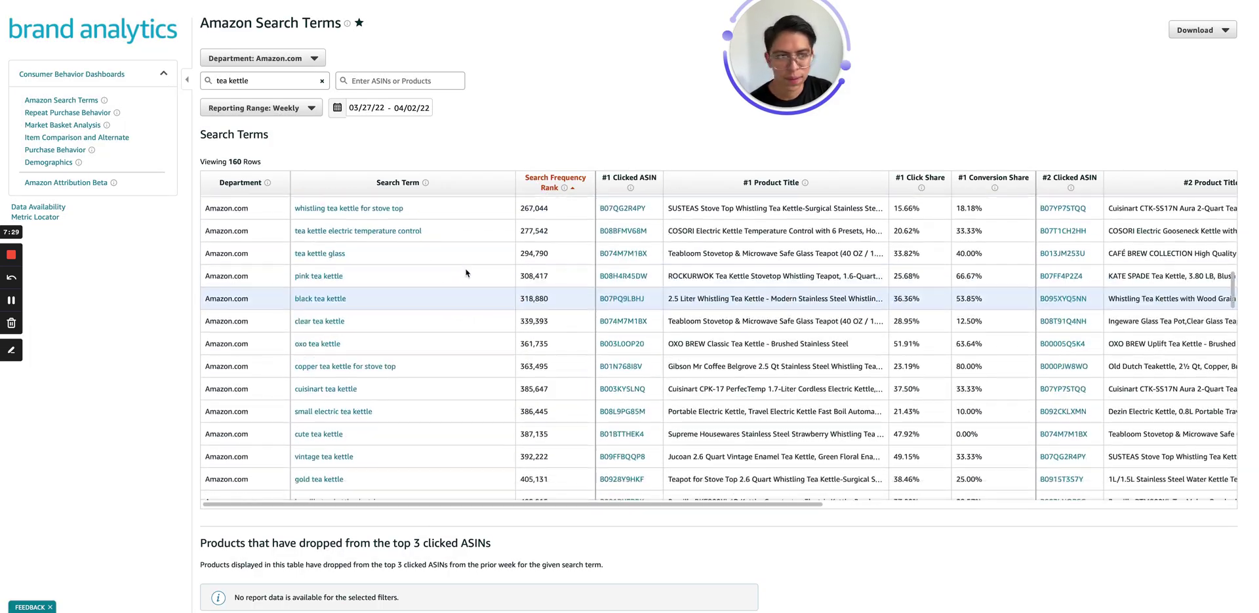
scroll(441, 325, "down", 2)
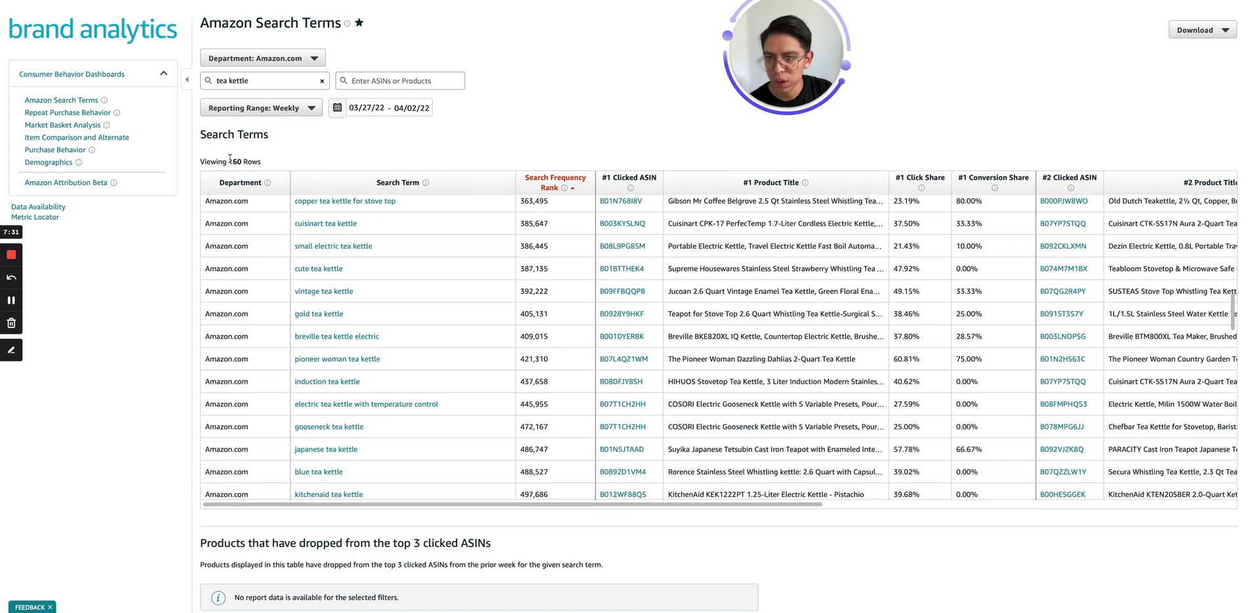
double_click(235, 161)
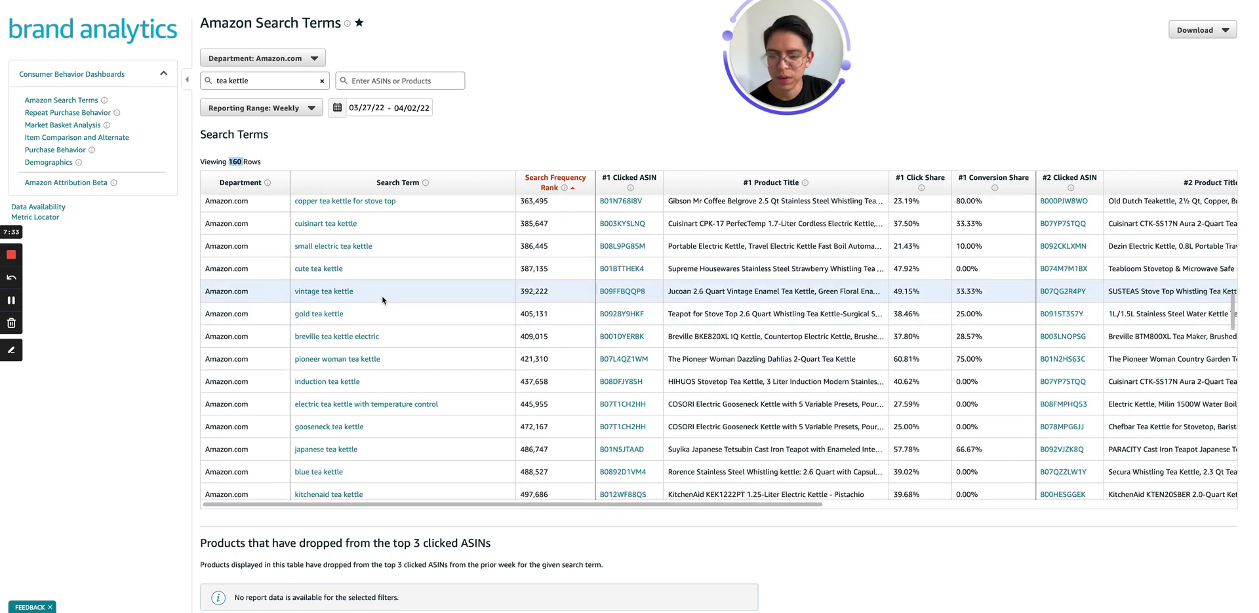
scroll(382, 295, "down", 5)
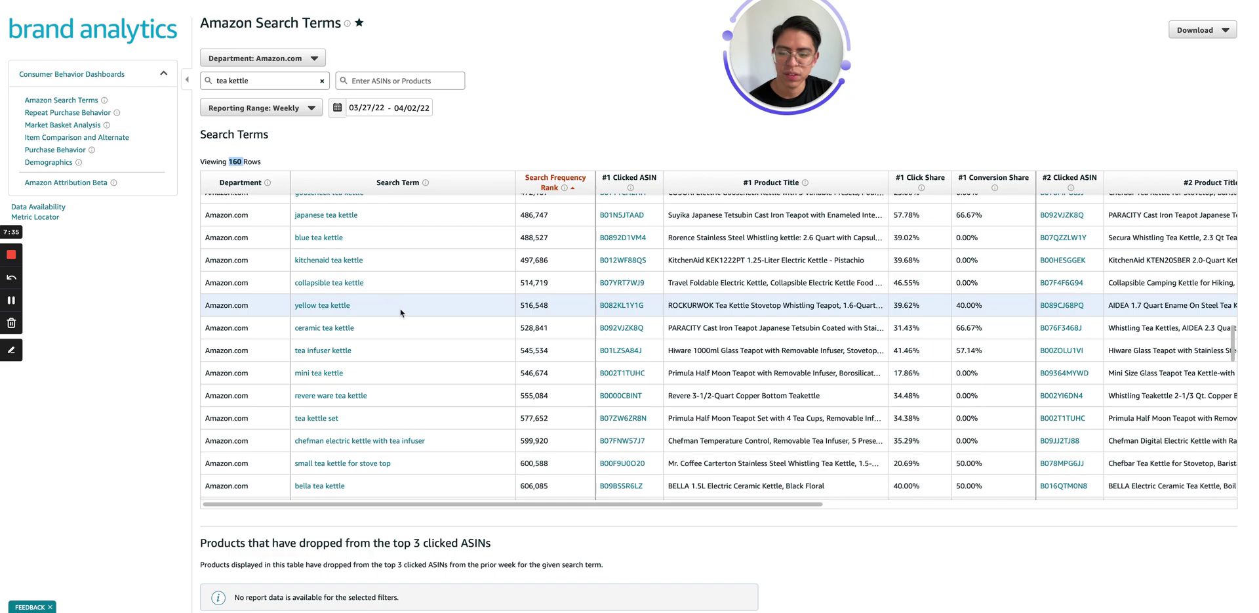
scroll(404, 312, "down", 5)
scroll(404, 313, "down", 5)
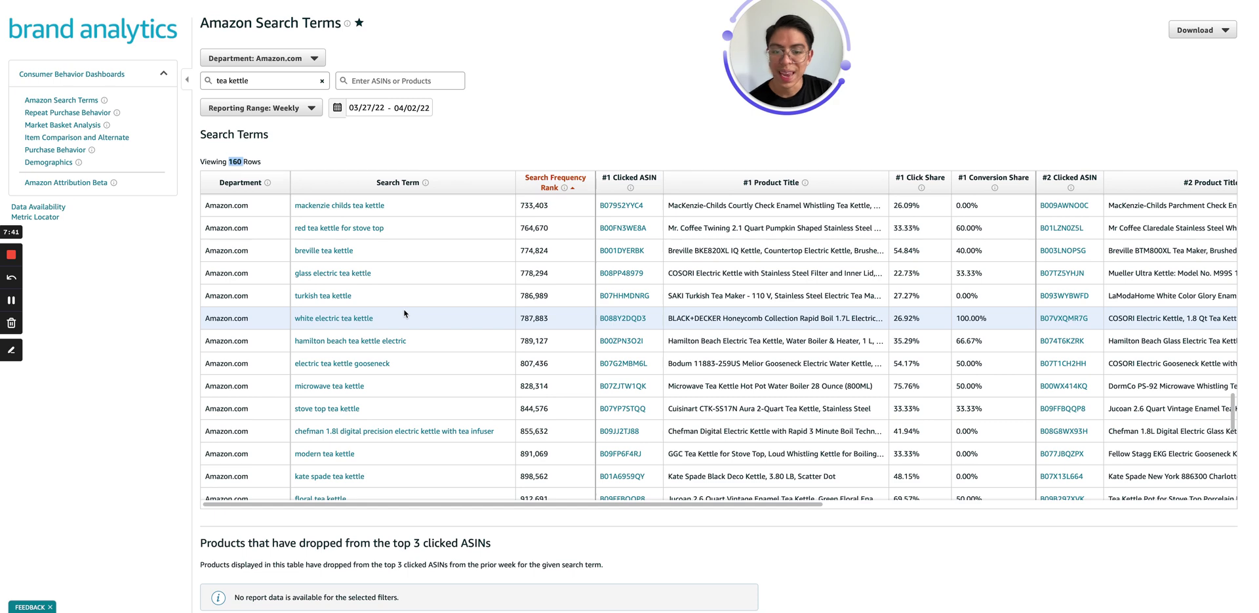
scroll(404, 313, "down", 1)
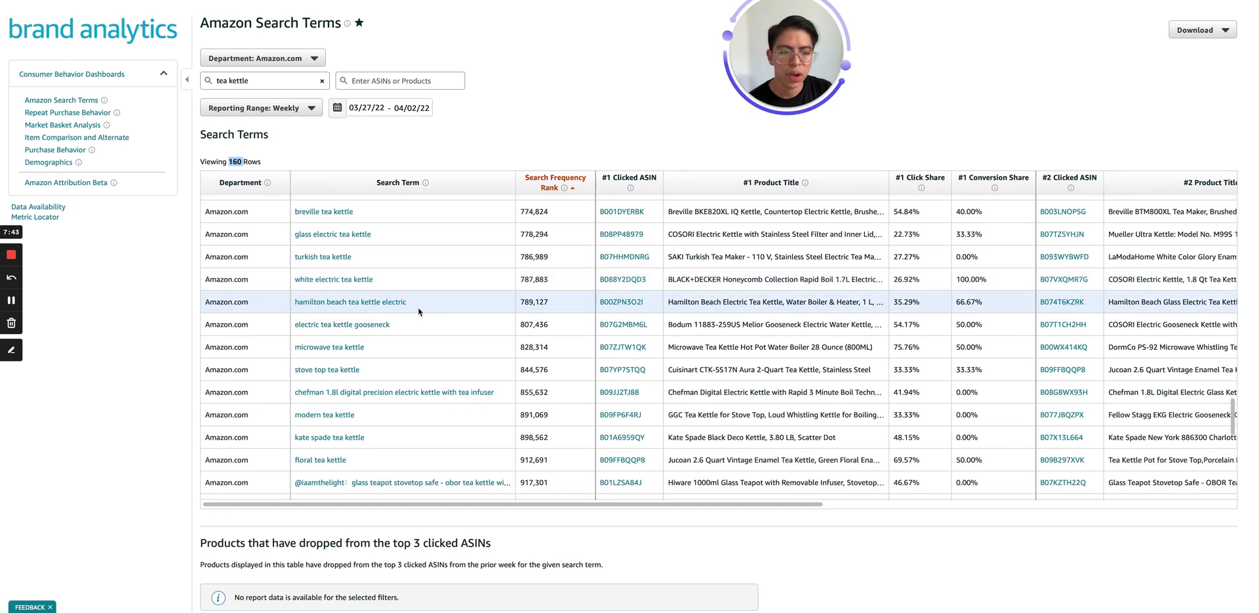
- Compare the click and conversion shares of the top three clicked products for the lower-ranked tea kettle terms, and return to the search term column
scroll(786, 281, "right", 5)
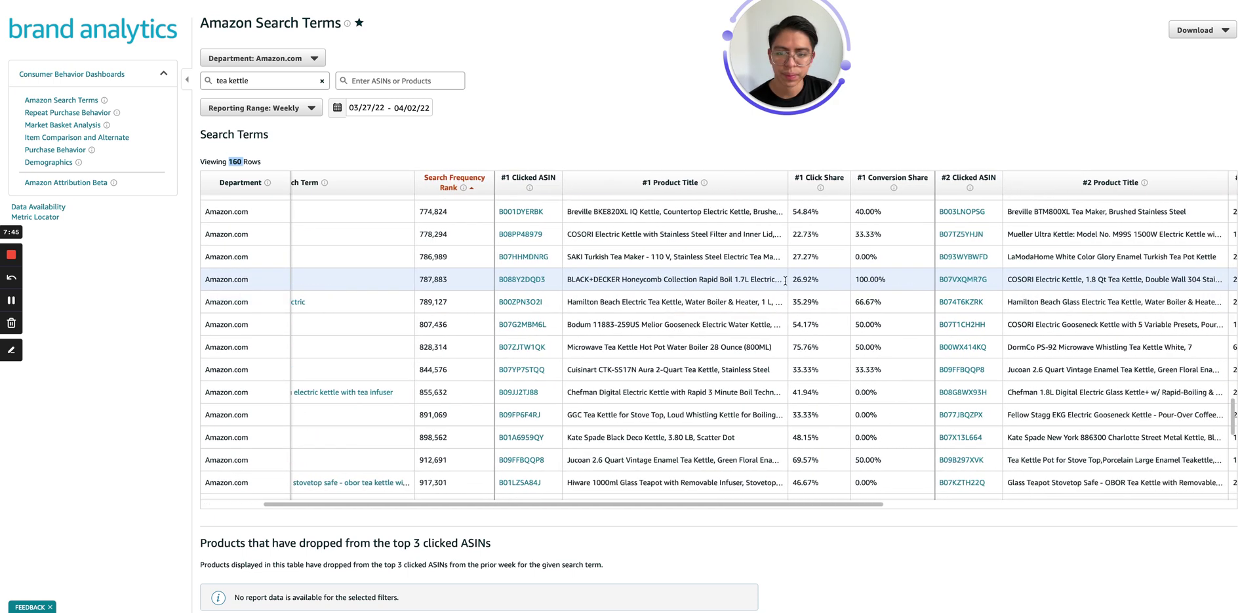
scroll(795, 284, "right", 5)
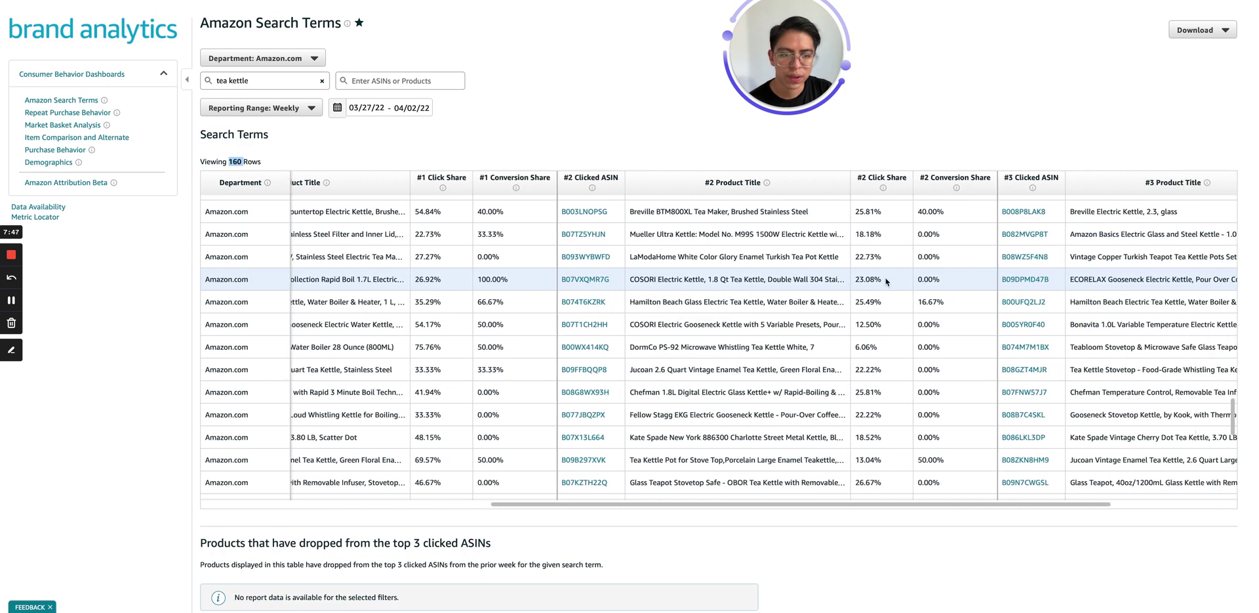
scroll(884, 282, "left", 6)
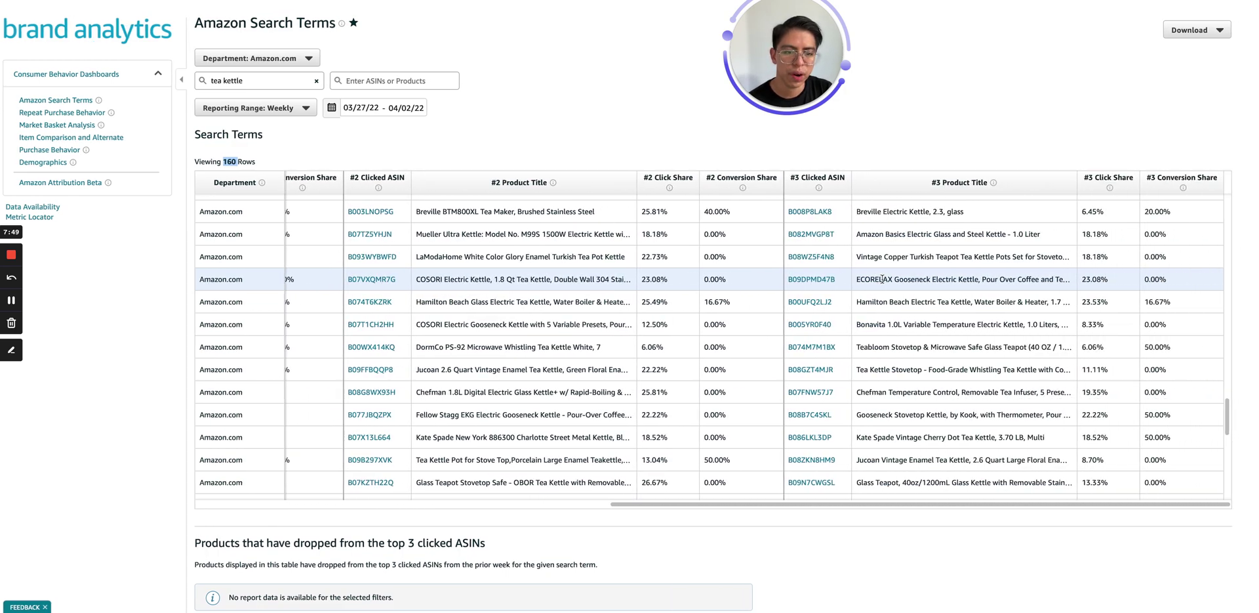
scroll(605, 316, "left", 5)
scroll(617, 309, "up", 1)
scroll(631, 300, "left", 1)
scroll(626, 301, "up", 1)
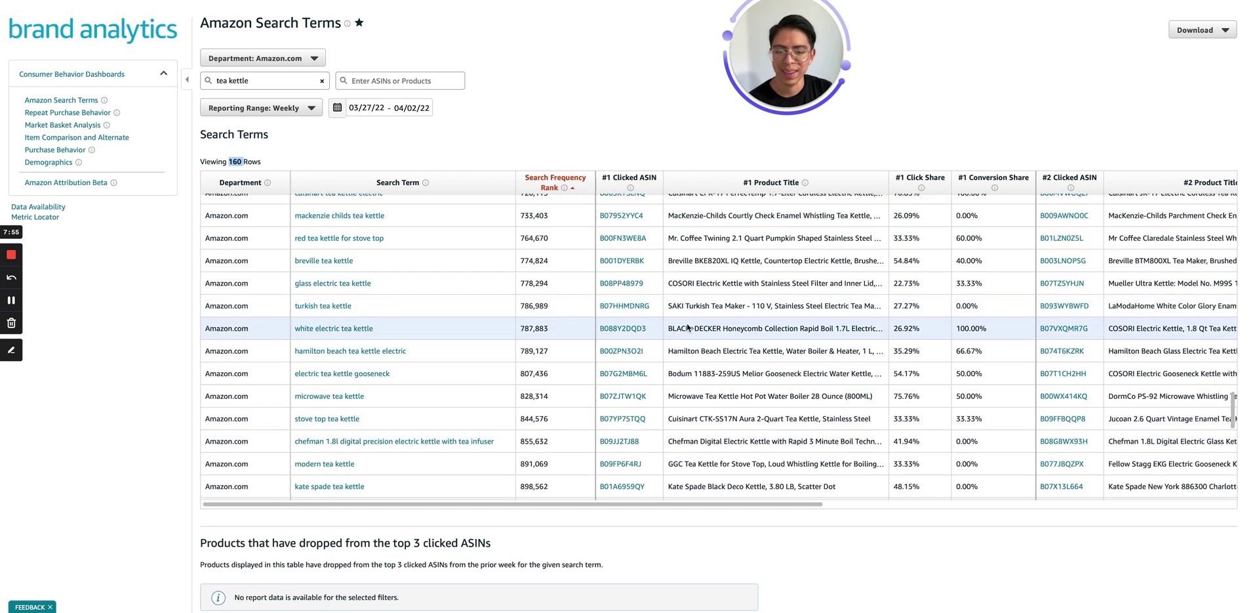
- Examine the least-searched tea kettle terms further down the report along with their #1 clicked products and shares
scroll(699, 326, "down", 5)
scroll(699, 324, "down", 7)
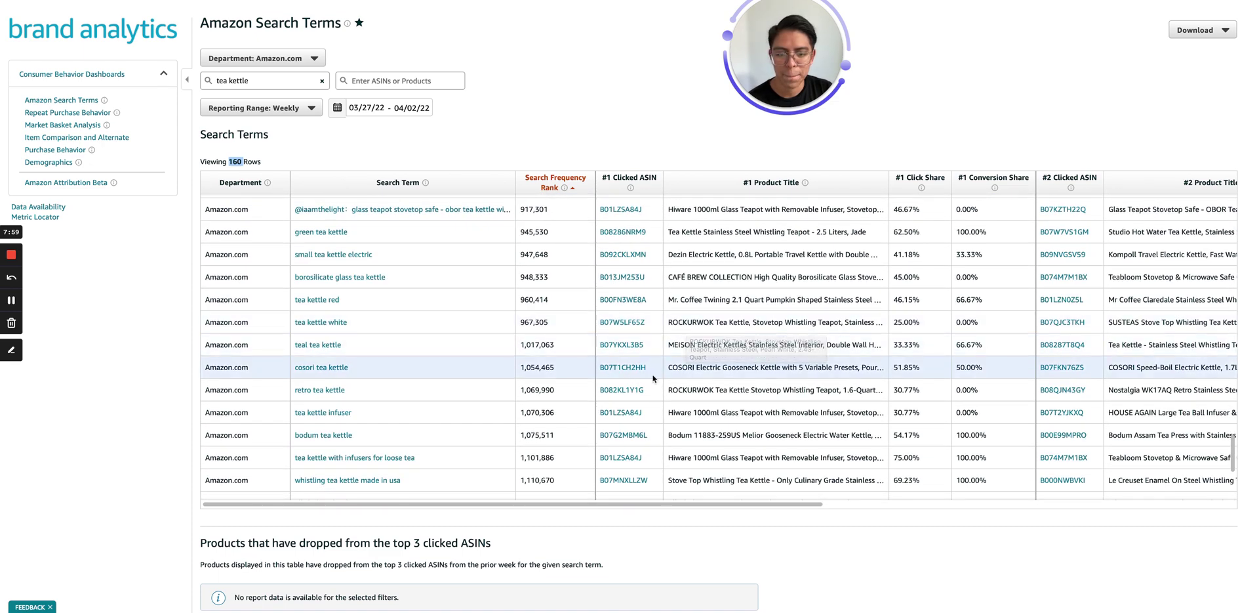
scroll(656, 342, "down", 7)
scroll(672, 347, "down", 1)
scroll(672, 346, "down", 3)
scroll(671, 346, "down", 3)
scroll(672, 350, "down", 8)
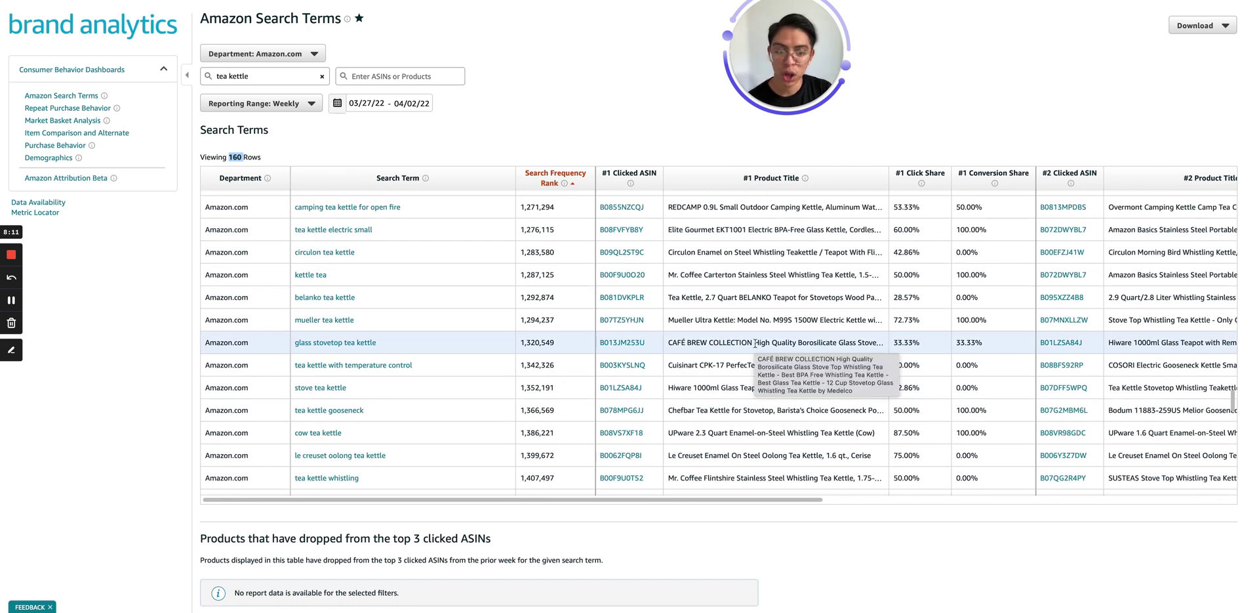
- Return to the highest-ranked tea kettle terms and review the #1 and #2 products' click and conversion shares for the terms just below them
scroll(756, 342, "up", 15)
scroll(755, 342, "up", 15)
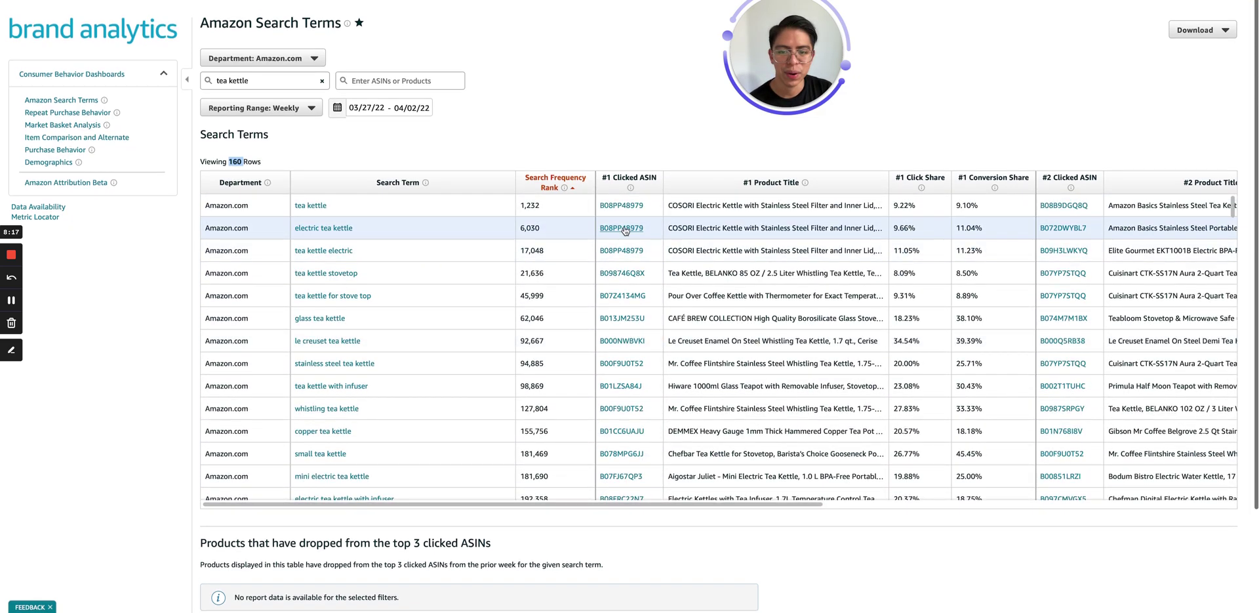
scroll(760, 293, "down", 3)
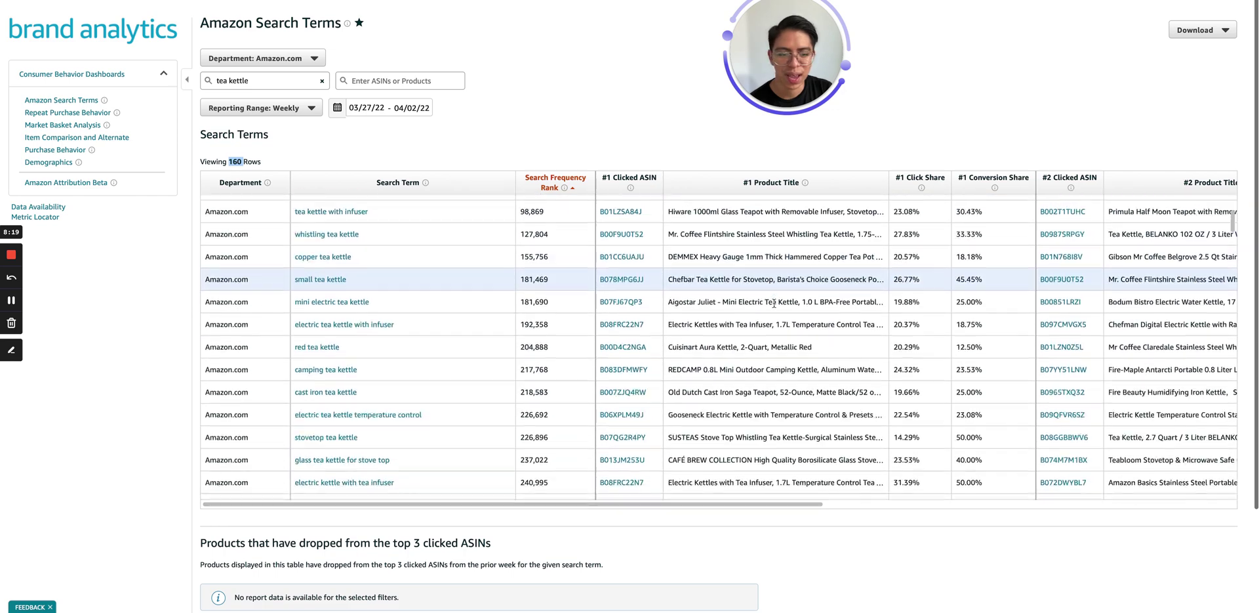
scroll(775, 307, "down", 3)
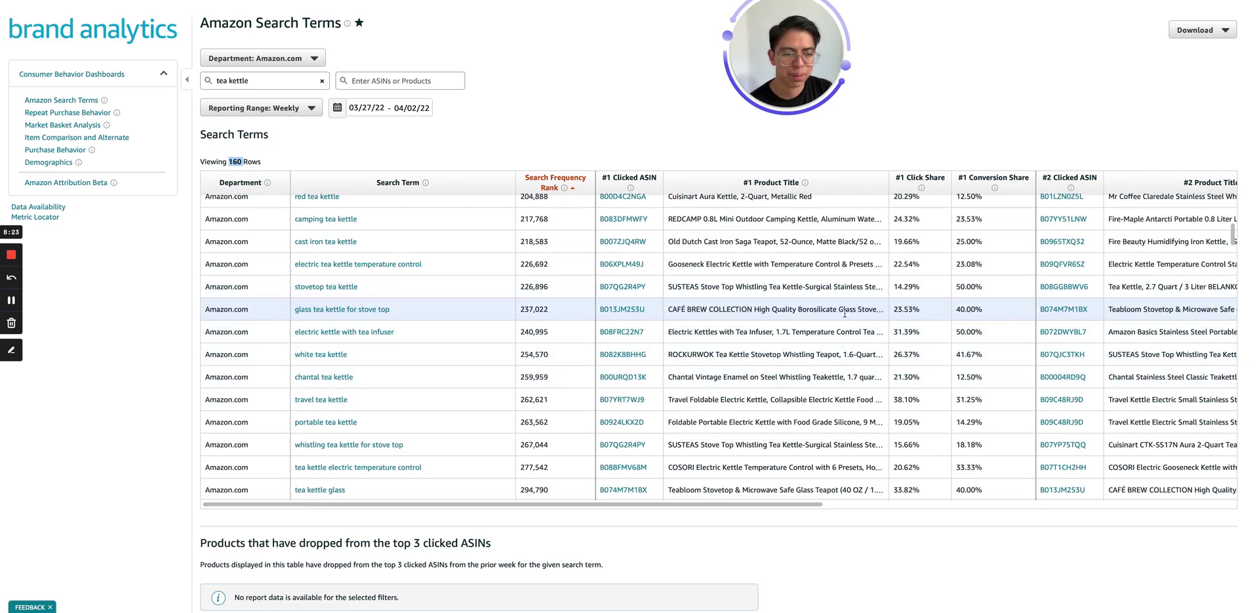
scroll(845, 314, "right", 5)
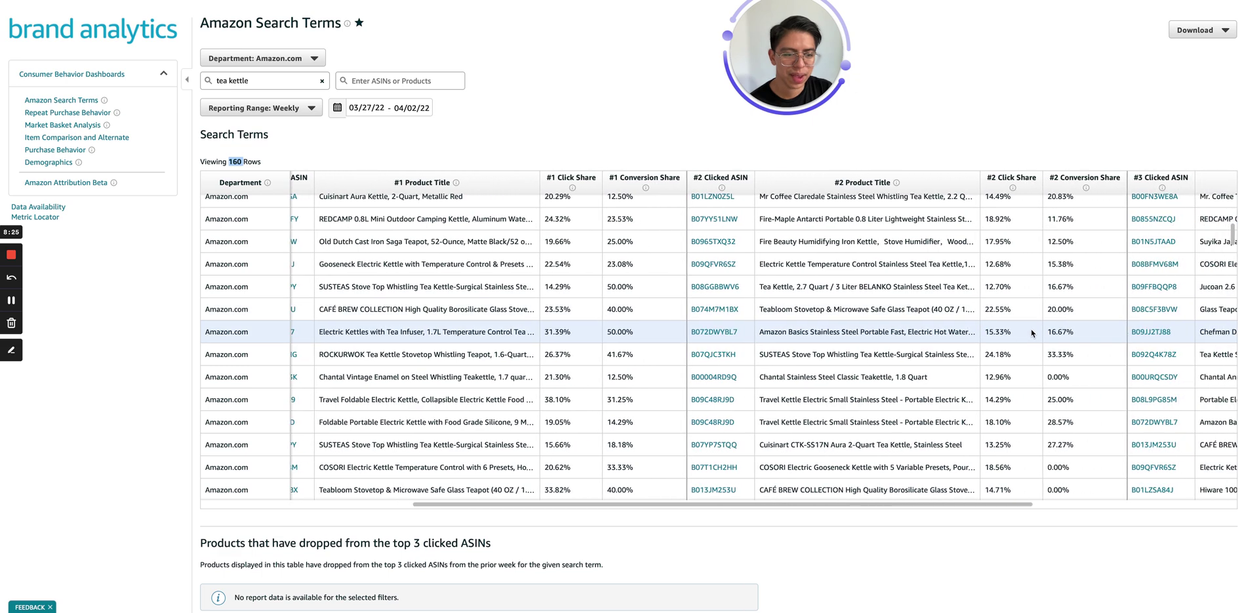
scroll(1032, 332, "right", 2)
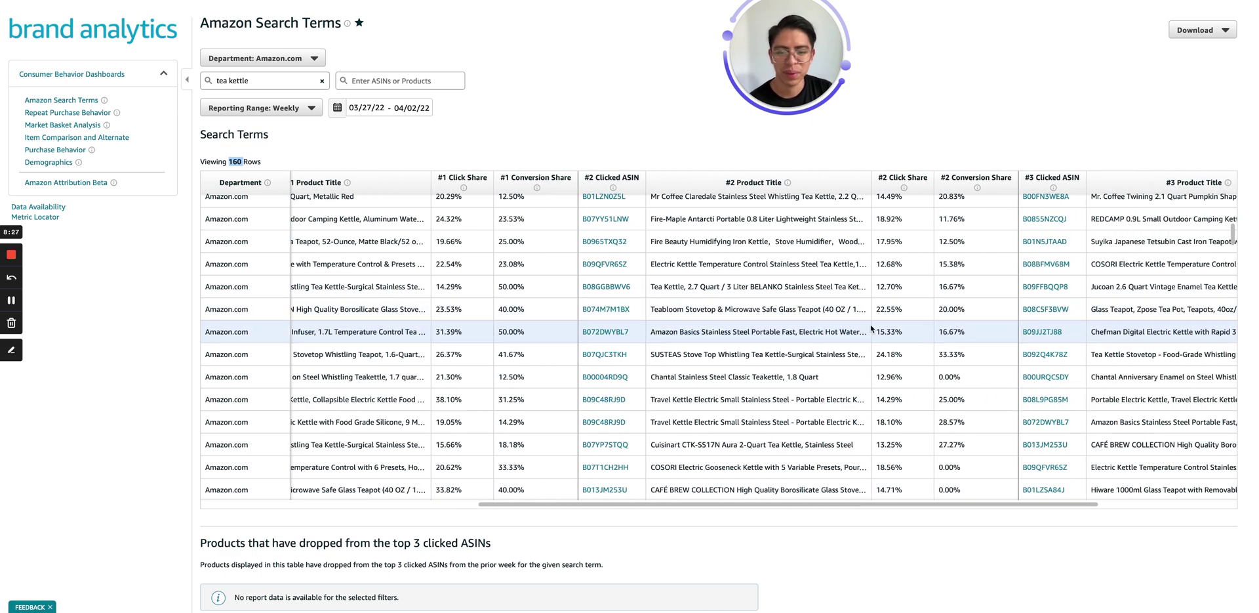